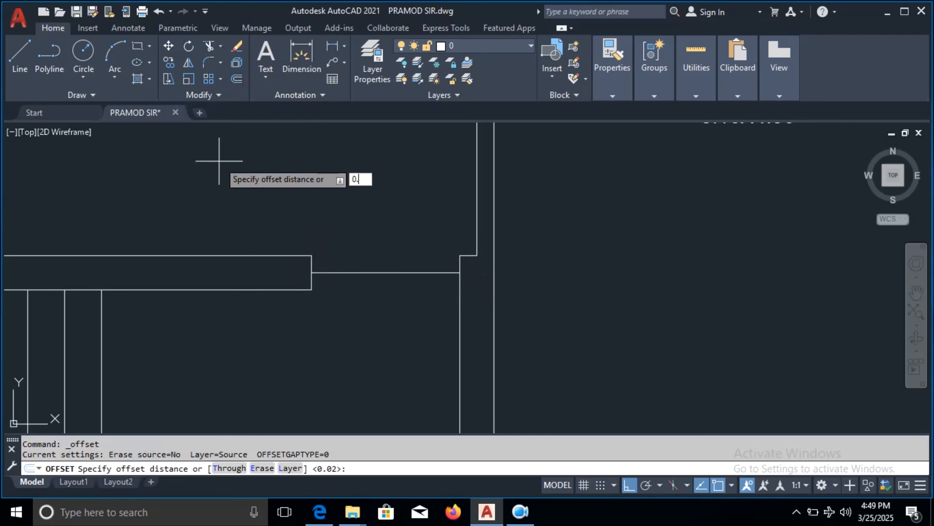
Offset the doorway's centre line 0.02 to both the upper and lower side.
{"action": "key", "text": "Return"}
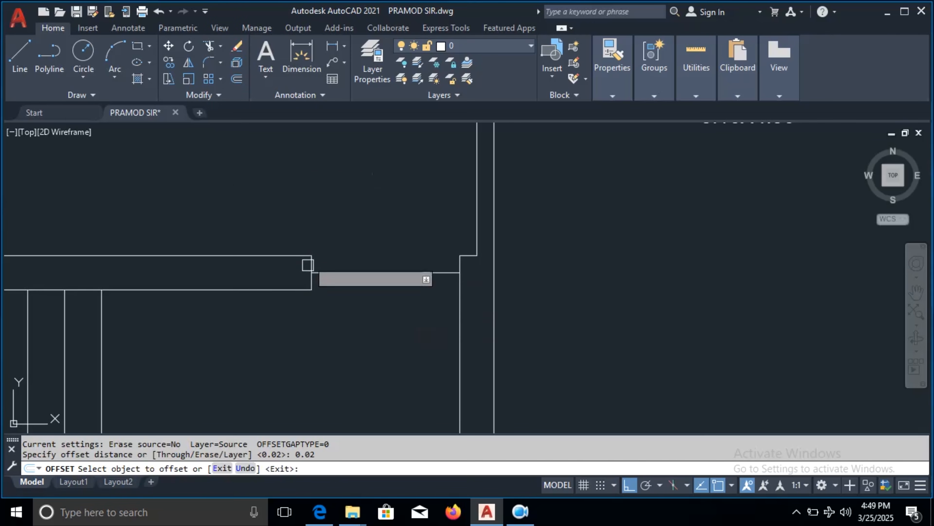
{"action": "left_click", "coordinate": [370, 272]}
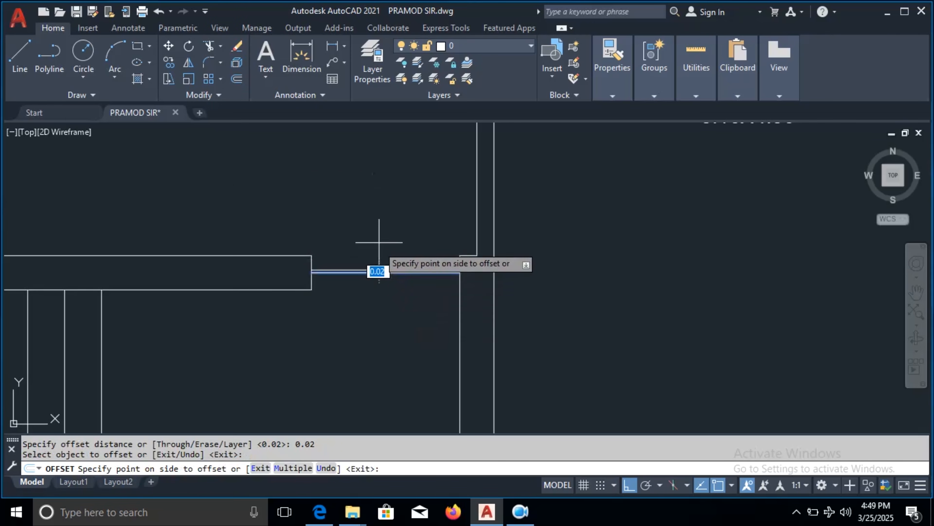
{"action": "left_click", "coordinate": [388, 221]}
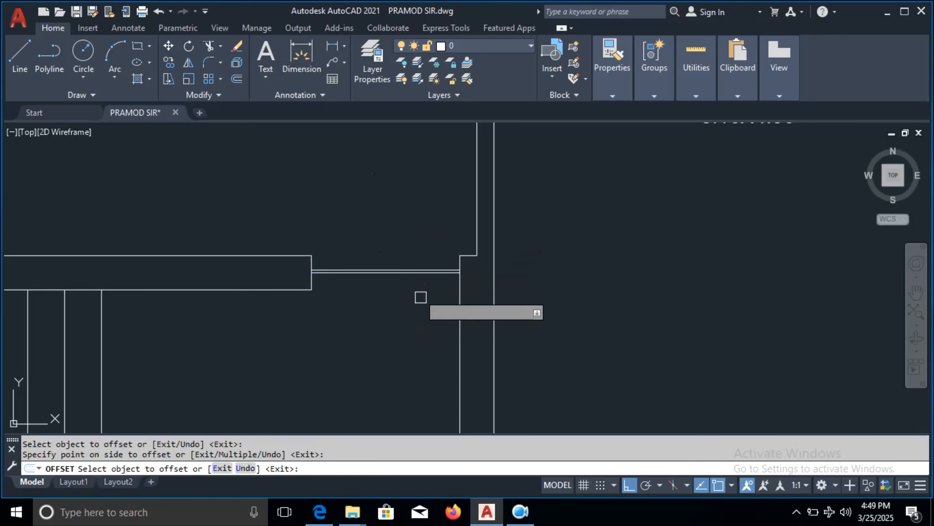
{"action": "left_click", "coordinate": [422, 277]}
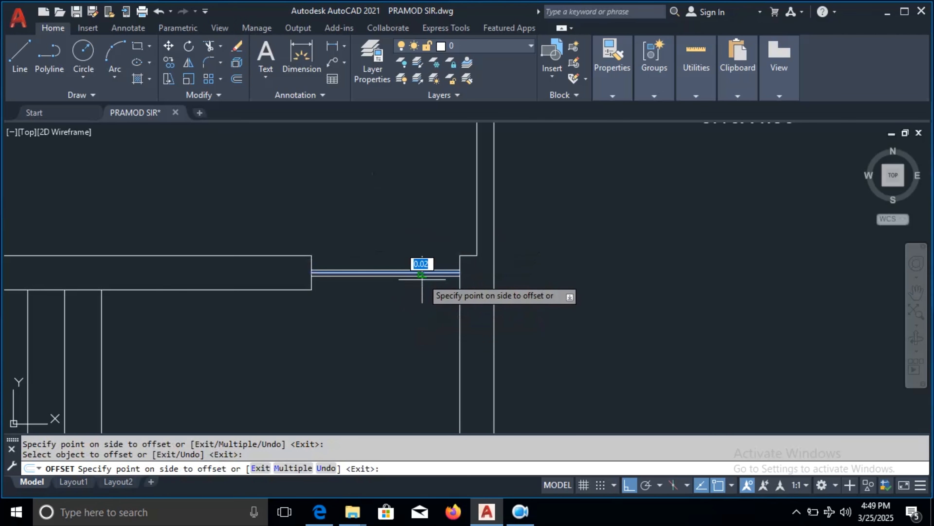
{"action": "left_click", "coordinate": [417, 309]}
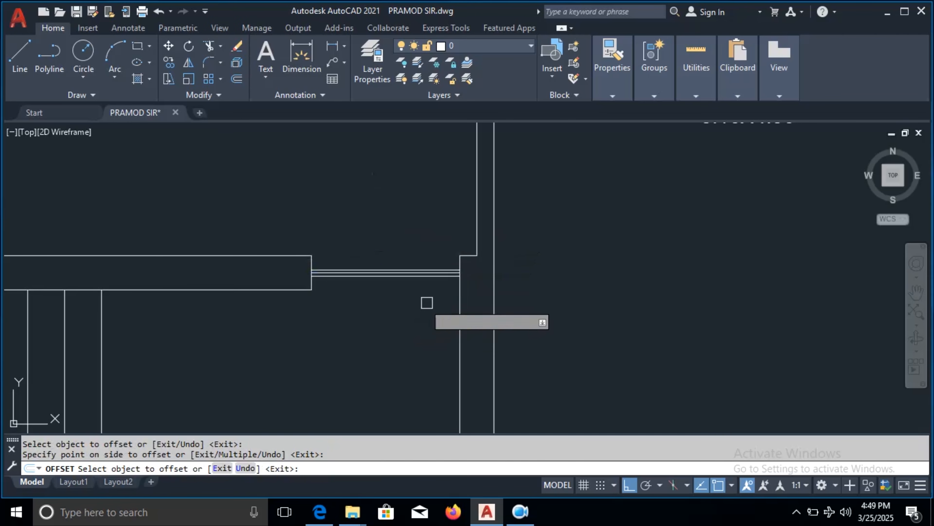
{"action": "scroll", "coordinate": [520, 272], "scroll_direction": "up", "scroll_amount": 2}
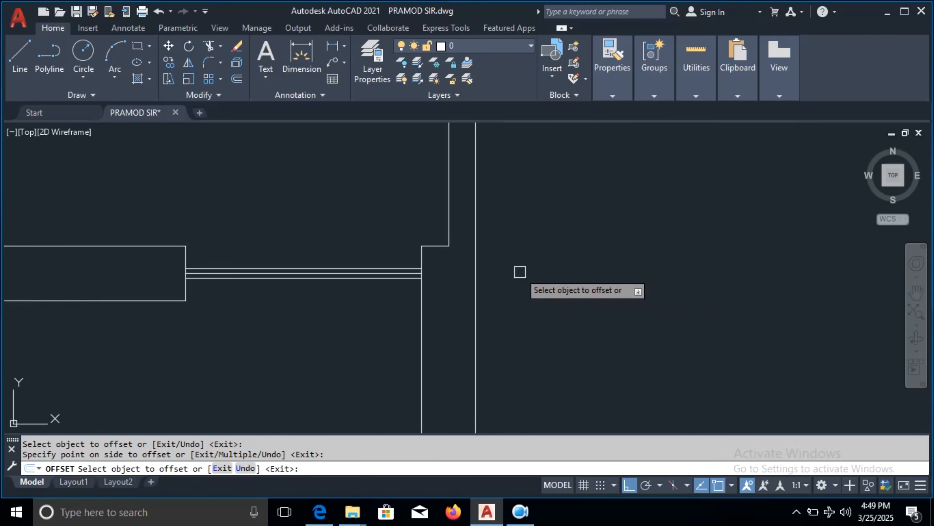
{"action": "middle_click_drag", "start_coordinate": [526, 272], "coordinate": [607, 269]}
{"action": "key", "text": "Escape"}
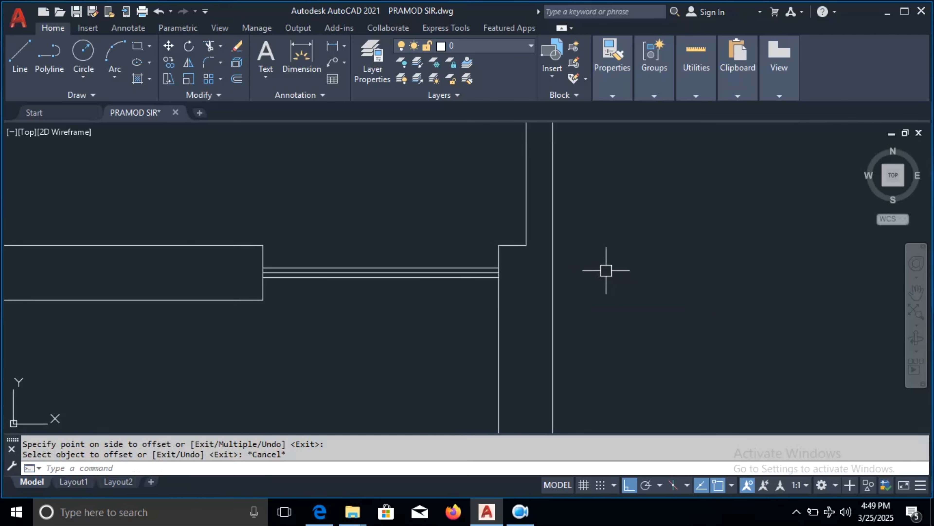
Delete the middle line of the three lines spanning the doorway.
{"action": "scroll", "coordinate": [427, 273], "scroll_direction": "up", "scroll_amount": 4}
{"action": "left_click", "coordinate": [430, 273]}
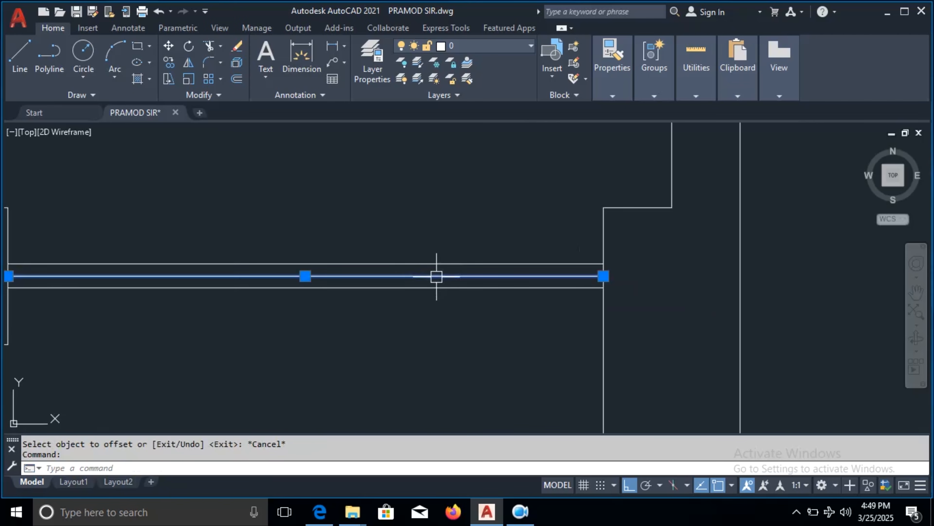
{"action": "scroll", "coordinate": [434, 274], "scroll_direction": "down", "scroll_amount": 4}
{"action": "key", "text": "Delete"}
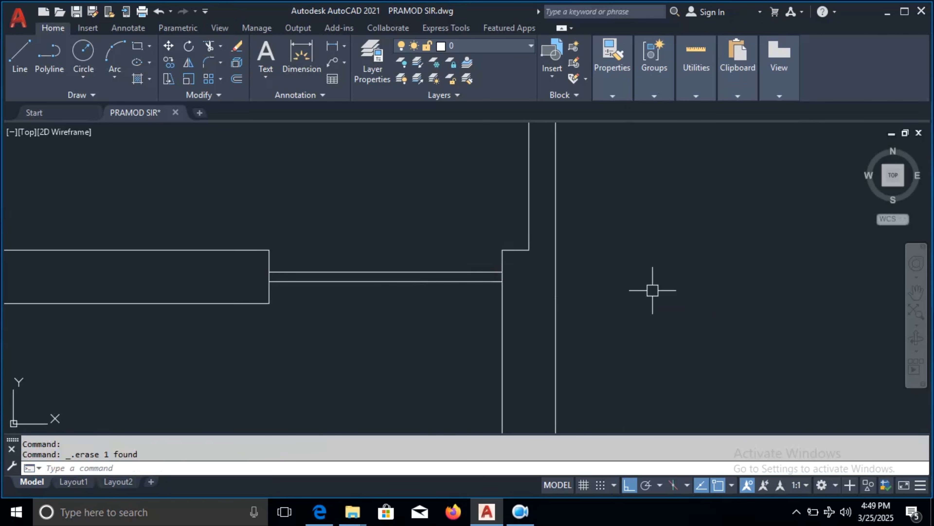
Draw a circle centred on the right end of the upper doorway line, with its radius reaching the left jamb.
{"action": "left_click", "coordinate": [85, 53]}
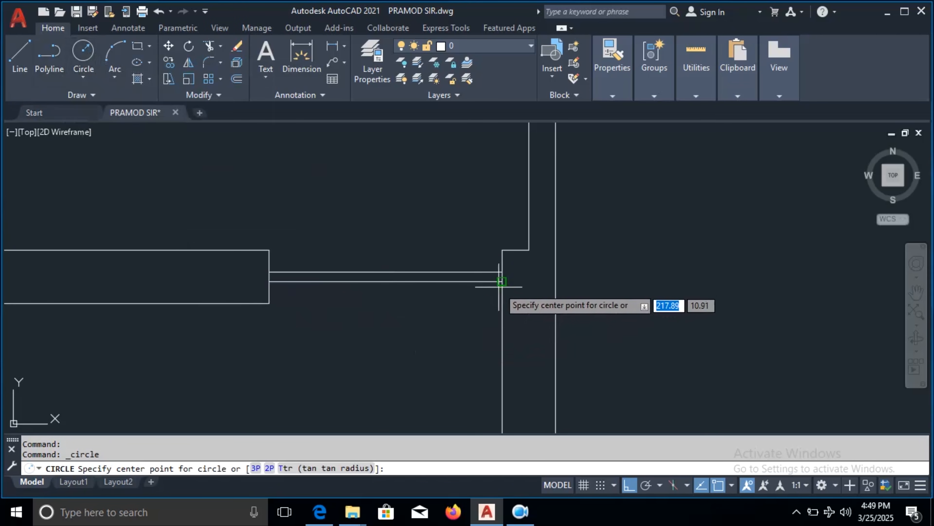
{"action": "left_click", "coordinate": [502, 272]}
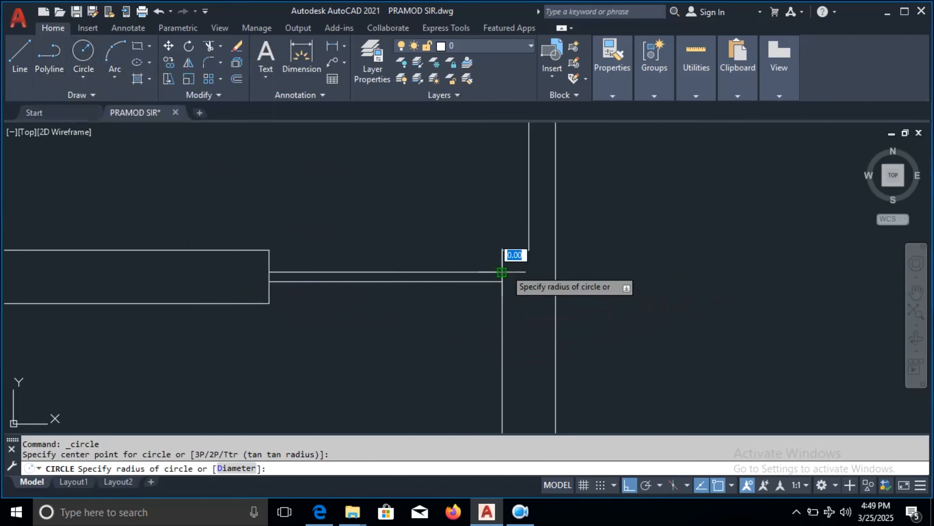
{"action": "left_click", "coordinate": [270, 272]}
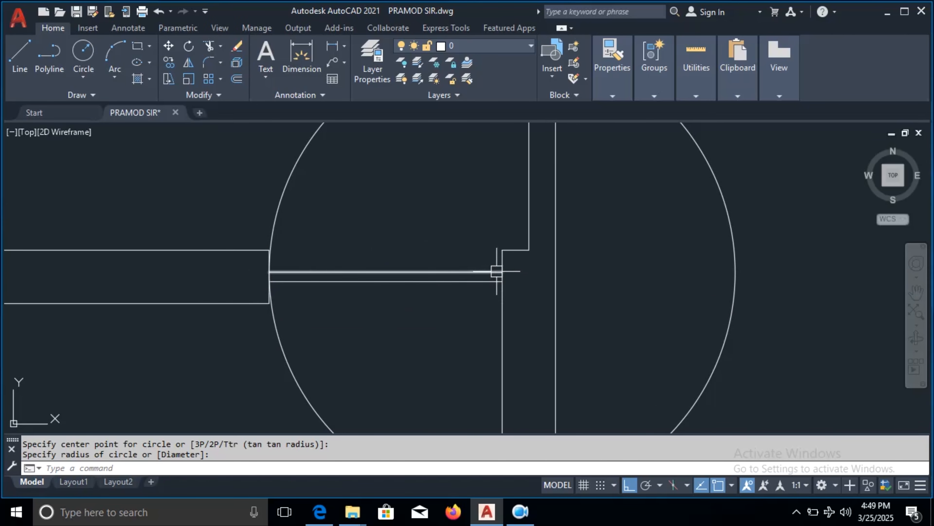
{"action": "scroll", "coordinate": [273, 270], "scroll_direction": "down", "scroll_amount": 2}
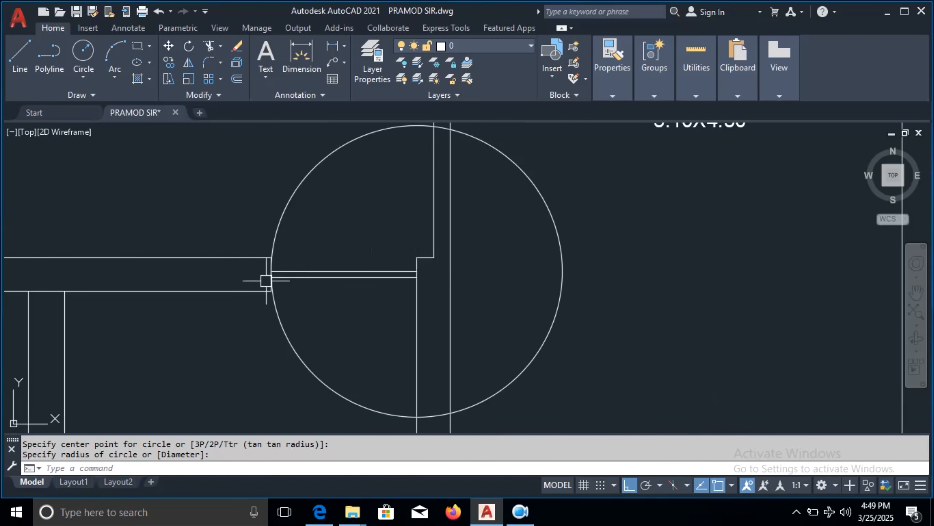
{"action": "middle_click_drag", "start_coordinate": [601, 258], "coordinate": [588, 272]}
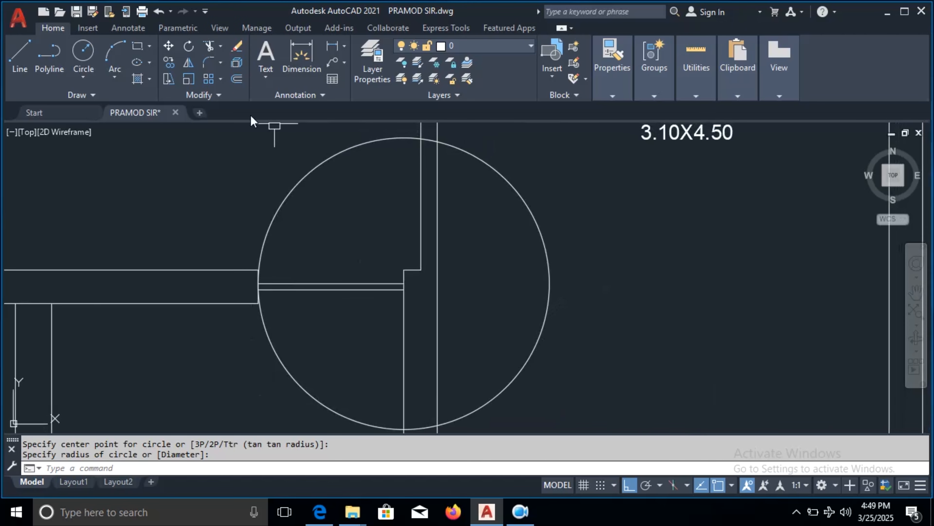
Draw a vertical line from the circle's centre up to just above the circle.
{"action": "left_click", "coordinate": [19, 57]}
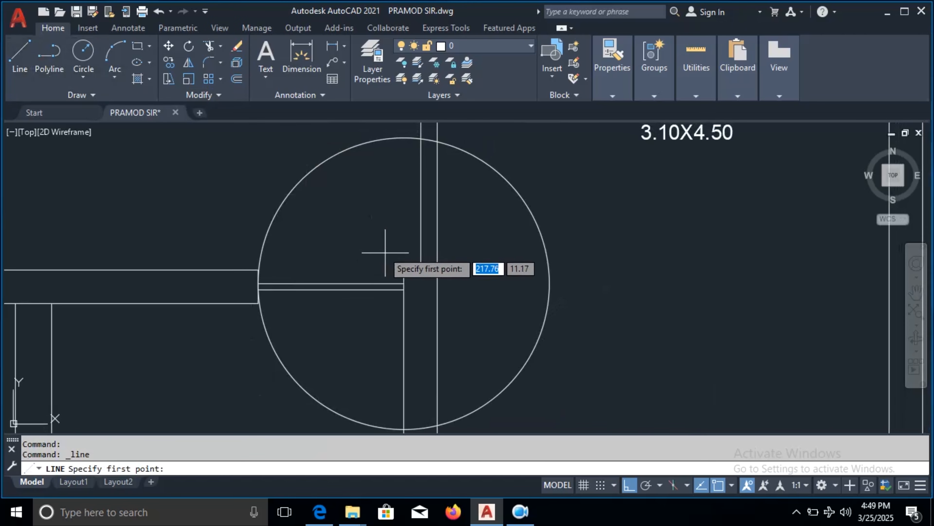
{"action": "left_click", "coordinate": [404, 283]}
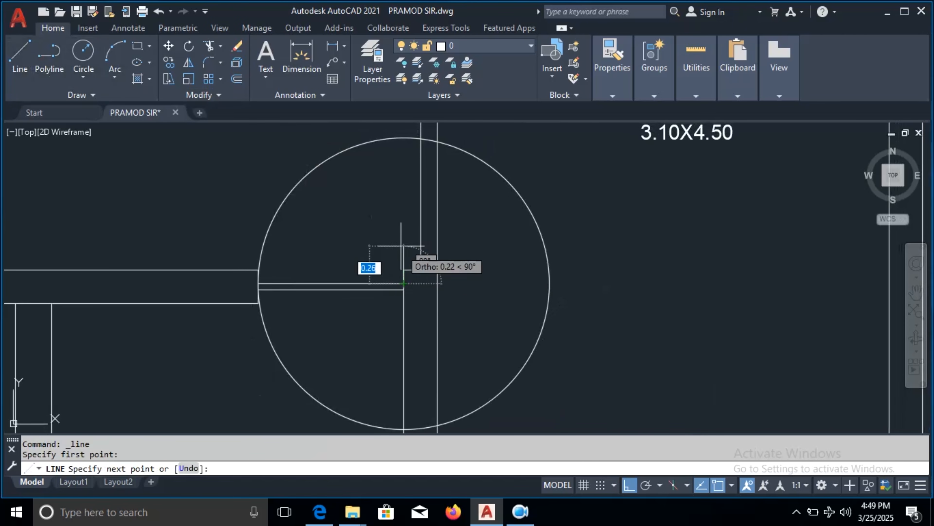
{"action": "left_click", "coordinate": [404, 127]}
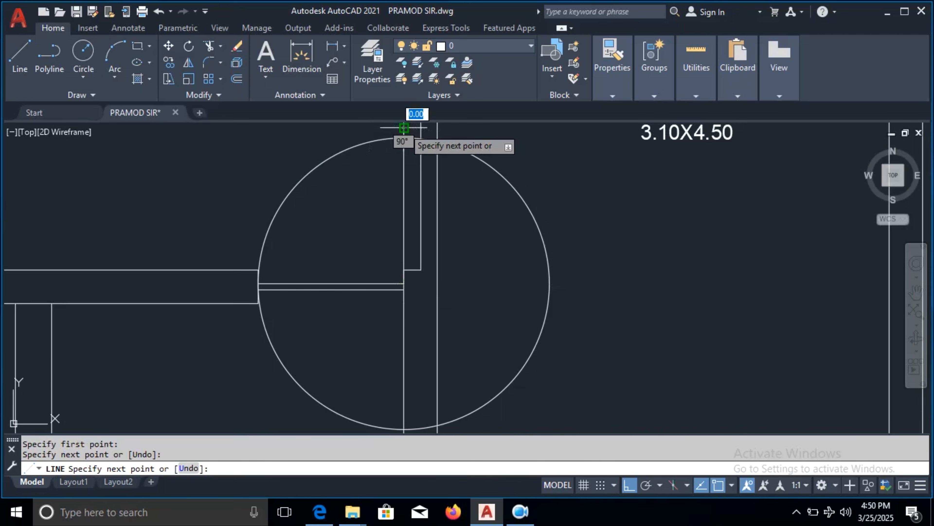
{"action": "key", "text": "Escape"}
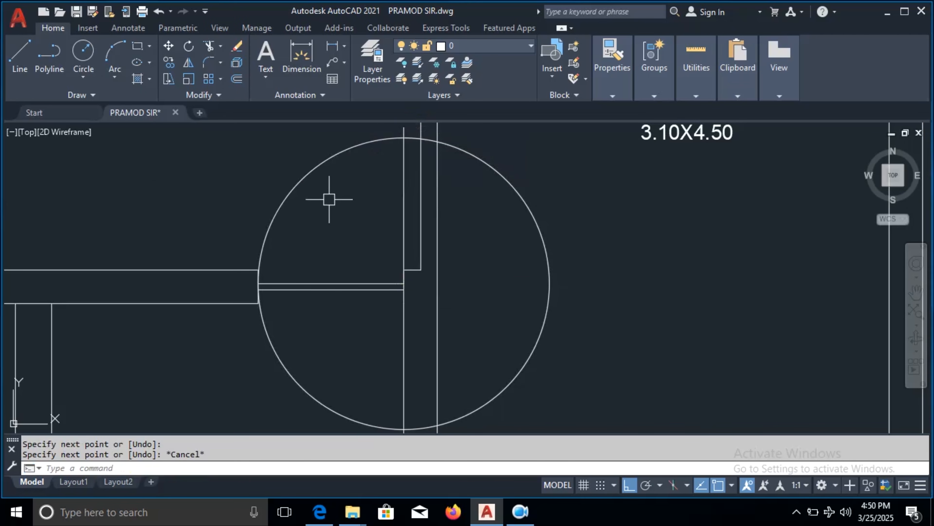
Offset the vertical door line 0.02 to the left to form the door leaf.
{"action": "left_click", "coordinate": [237, 78]}
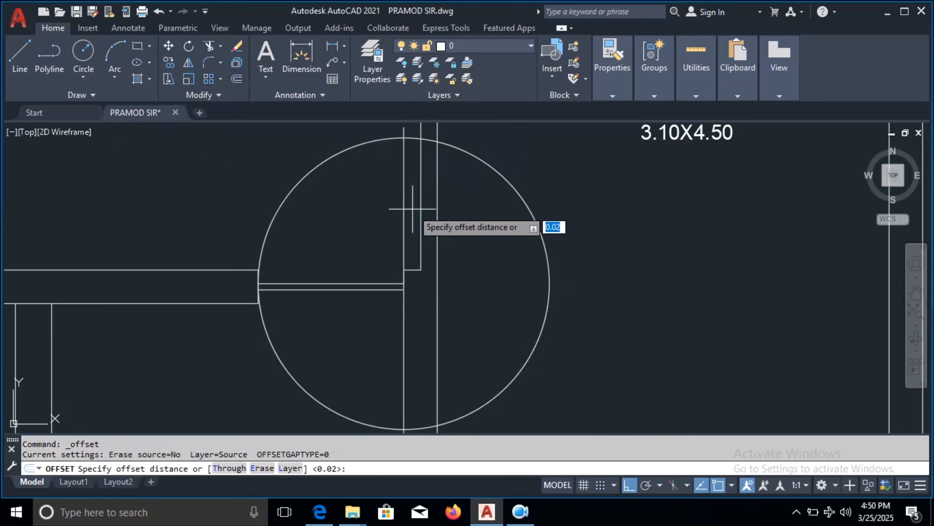
{"action": "key", "text": "Return"}
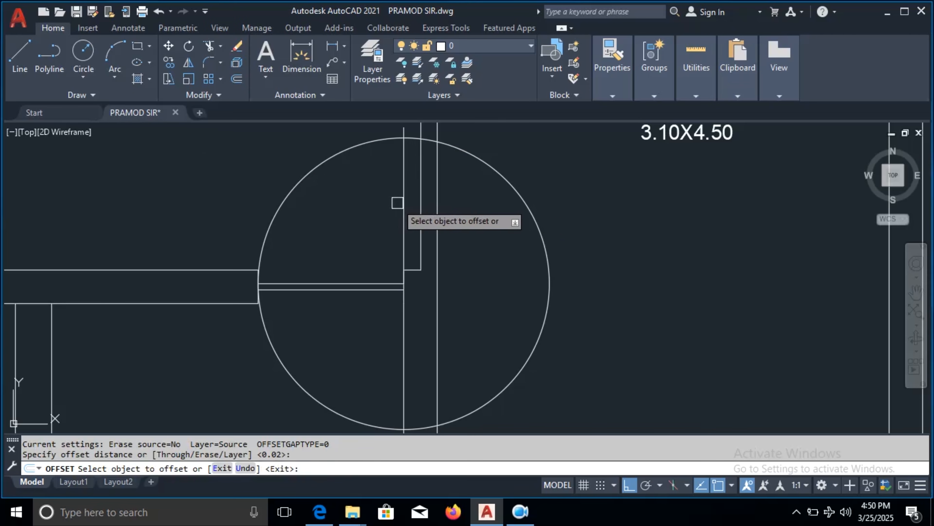
{"action": "left_click", "coordinate": [404, 192]}
{"action": "left_click", "coordinate": [360, 206]}
{"action": "key", "text": "Return"}
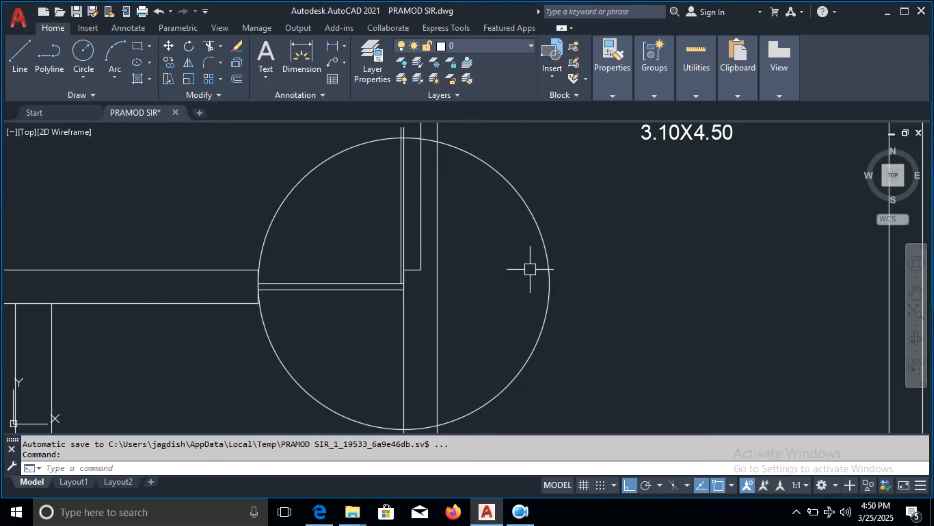
Trim the circle to a quarter-arc door swing between the left jamb and the door leaf, and trim the leaf above the arc.
{"action": "left_click", "coordinate": [207, 48]}
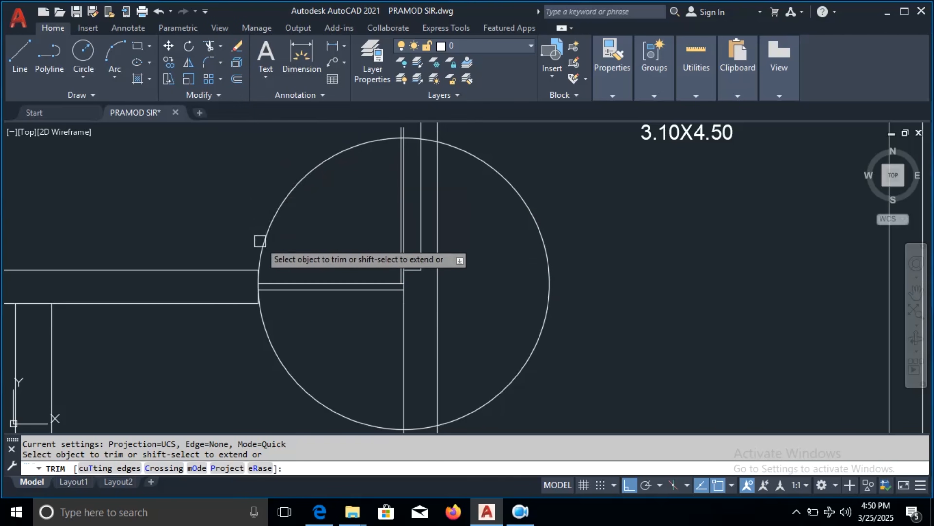
{"action": "left_click", "coordinate": [268, 337]}
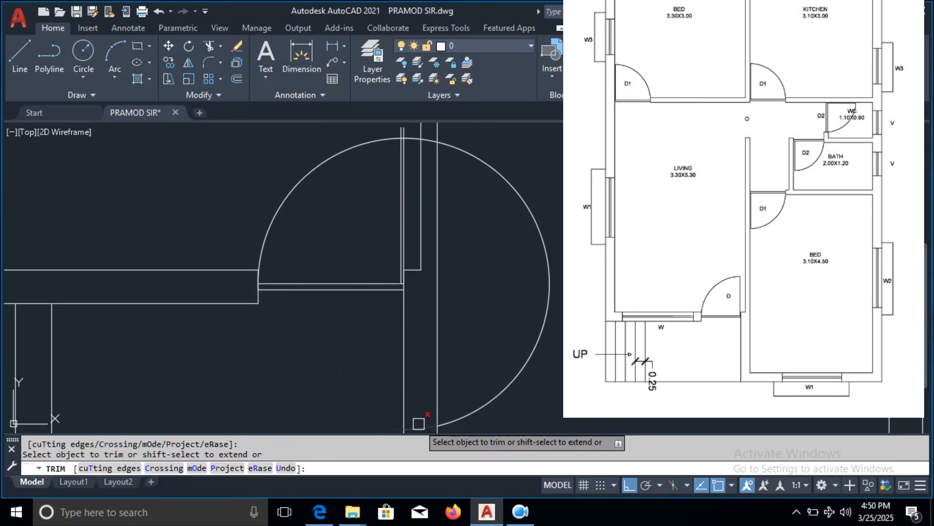
{"action": "left_click", "coordinate": [456, 415]}
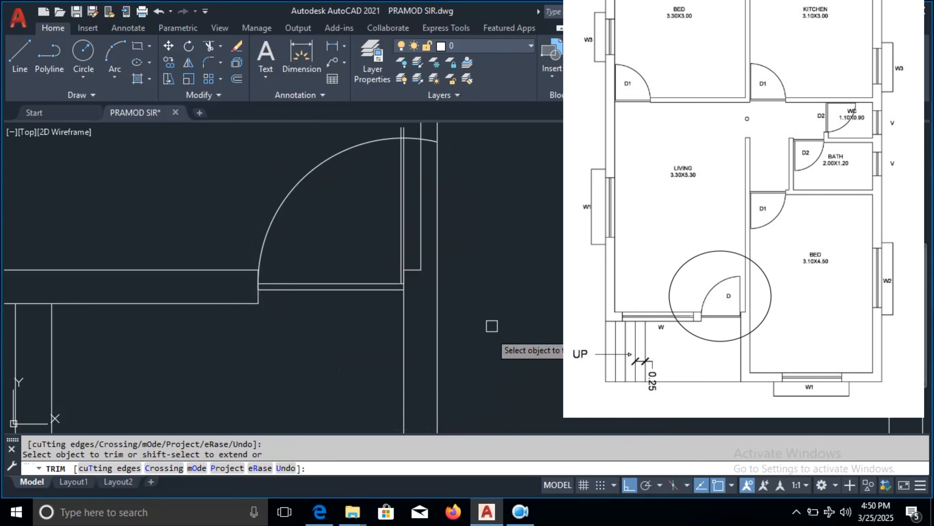
{"action": "middle_click_drag", "start_coordinate": [484, 209], "coordinate": [483, 259]}
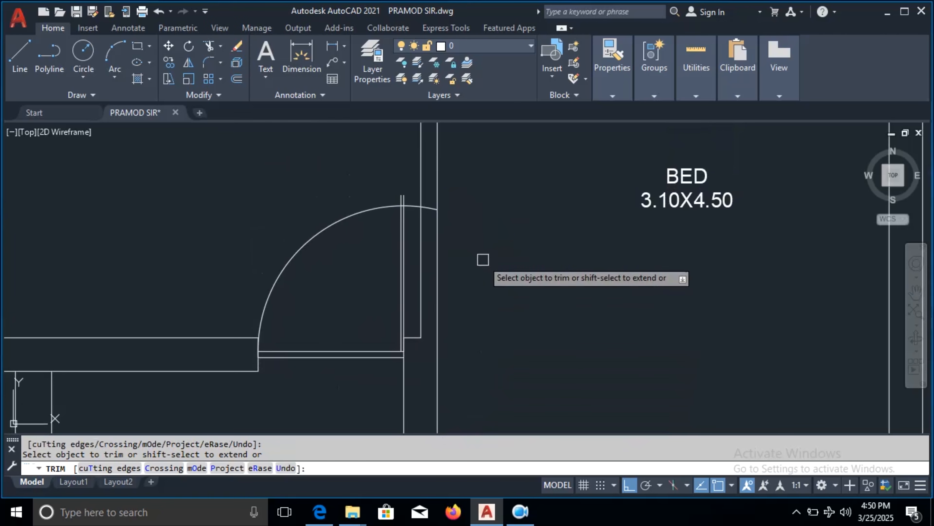
{"action": "left_click", "coordinate": [412, 207]}
{"action": "scroll", "coordinate": [411, 200], "scroll_direction": "up", "scroll_amount": 3}
{"action": "left_click", "coordinate": [411, 200]}
{"action": "left_click", "coordinate": [390, 201]}
{"action": "key", "text": "Escape"}
{"action": "key", "text": "Escape"}
{"action": "scroll", "coordinate": [341, 237], "scroll_direction": "down", "scroll_amount": 3}
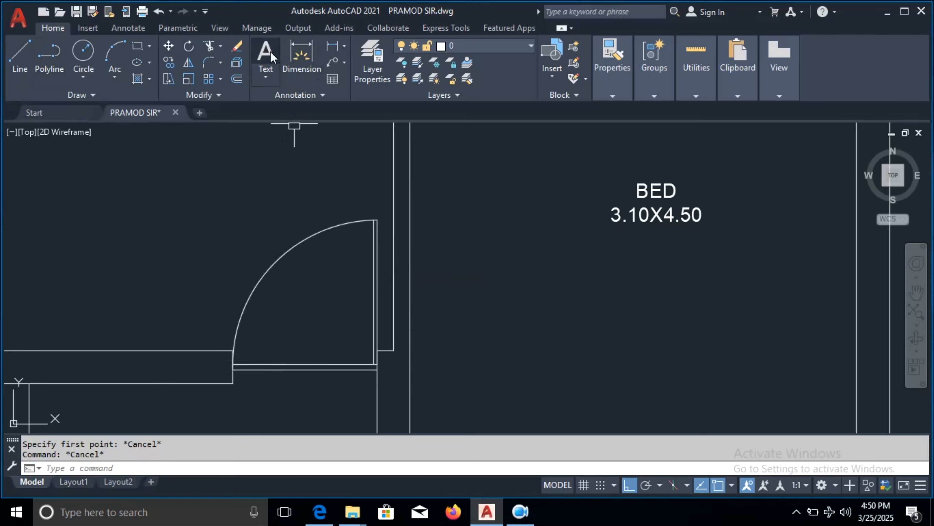
Place a multiline text label inside the door swing.
{"action": "left_click", "coordinate": [271, 51]}
{"action": "left_click", "coordinate": [290, 297]}
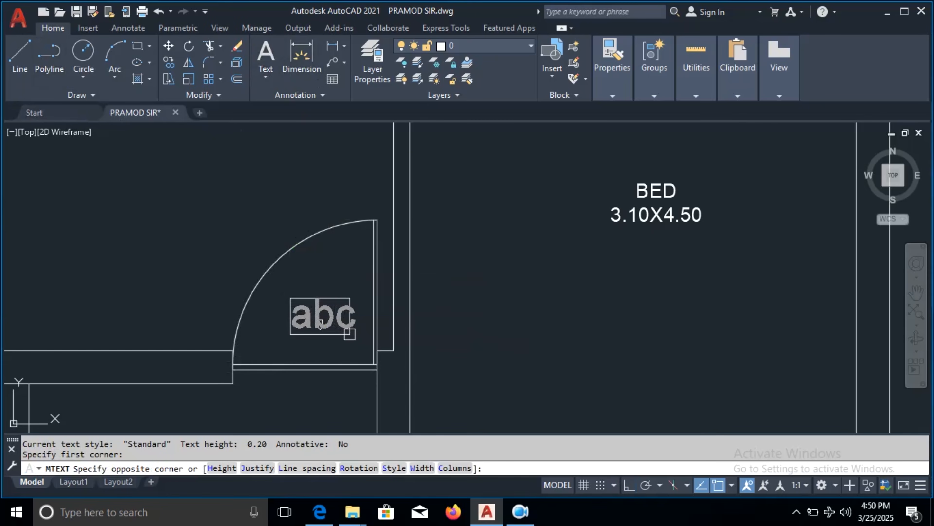
{"action": "left_click", "coordinate": [350, 334]}
{"action": "left_click", "coordinate": [487, 336]}
Draw a horizontal line across the next doorway, from the midpoint of the partition wall's left end to the left wall.
{"action": "scroll", "coordinate": [353, 280], "scroll_direction": "down", "scroll_amount": 3}
{"action": "middle_click_drag", "start_coordinate": [257, 173], "coordinate": [312, 430]}
{"action": "scroll", "coordinate": [177, 264], "scroll_direction": "up", "scroll_amount": 2}
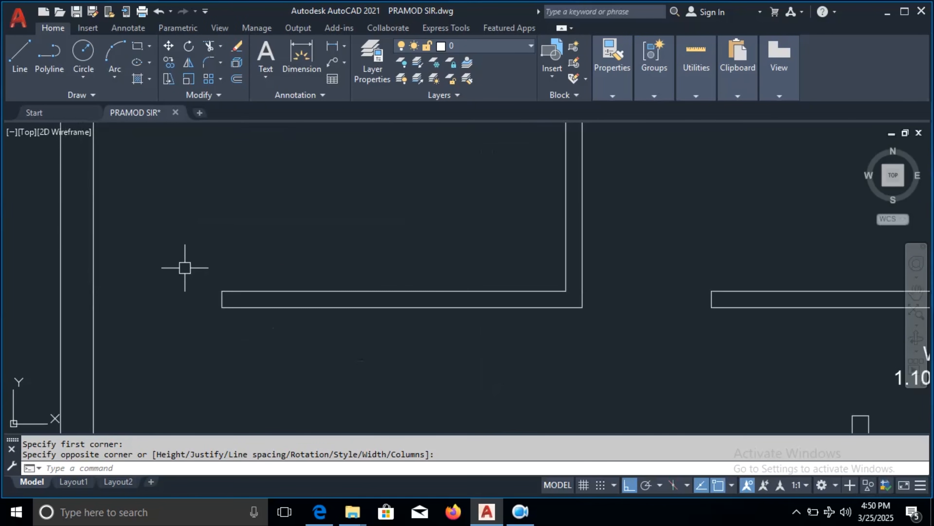
{"action": "middle_click_drag", "start_coordinate": [186, 265], "coordinate": [282, 276]}
{"action": "key", "text": "l"}
{"action": "key", "text": "Return"}
{"action": "scroll", "coordinate": [279, 294], "scroll_direction": "up", "scroll_amount": 4}
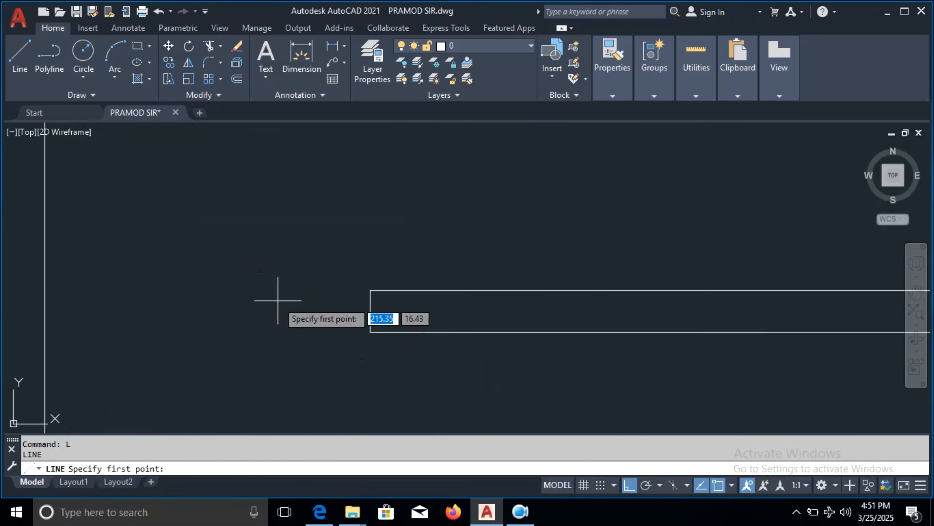
{"action": "left_click", "coordinate": [370, 311]}
{"action": "left_click", "coordinate": [45, 311]}
{"action": "key", "text": "Return"}
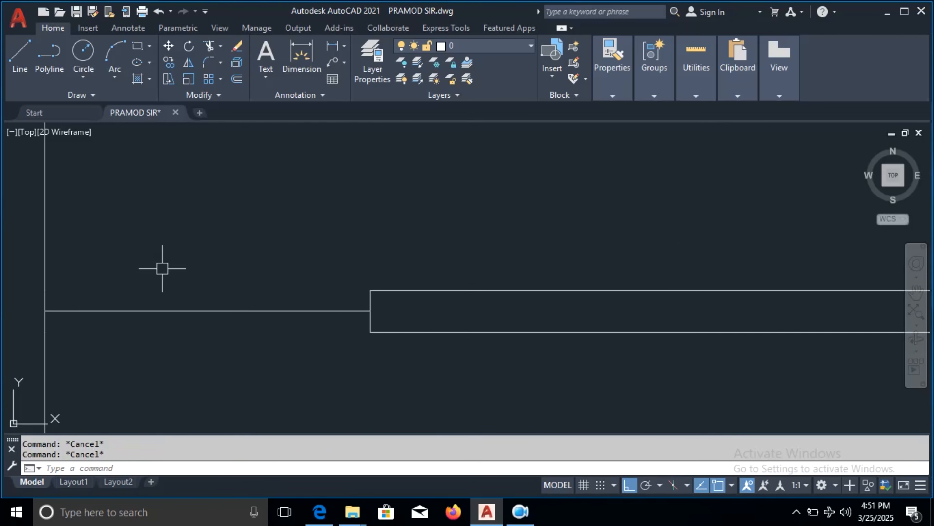
Offset the new doorway line 0.02 upward and downward, then delete the original centre line.
{"action": "type", "text": "O"}
{"action": "key", "text": "Return"}
{"action": "key", "text": "Return"}
{"action": "left_click", "coordinate": [184, 311]}
{"action": "left_click", "coordinate": [186, 294]}
{"action": "left_click", "coordinate": [202, 316]}
{"action": "left_click", "coordinate": [195, 354]}
{"action": "key", "text": "Escape"}
{"action": "left_click", "coordinate": [239, 309]}
{"action": "key", "text": "Delete"}
Offset the left wall's inner line 0.02 into the room twice to form the door leaf lines.
{"action": "mouse_move", "coordinate": [148, 293]}
{"action": "middle_mouse_down"}
{"action": "mouse_move", "coordinate": [169, 308]}
{"action": "mouse_move", "coordinate": [178, 346]}
{"action": "middle_mouse_up"}
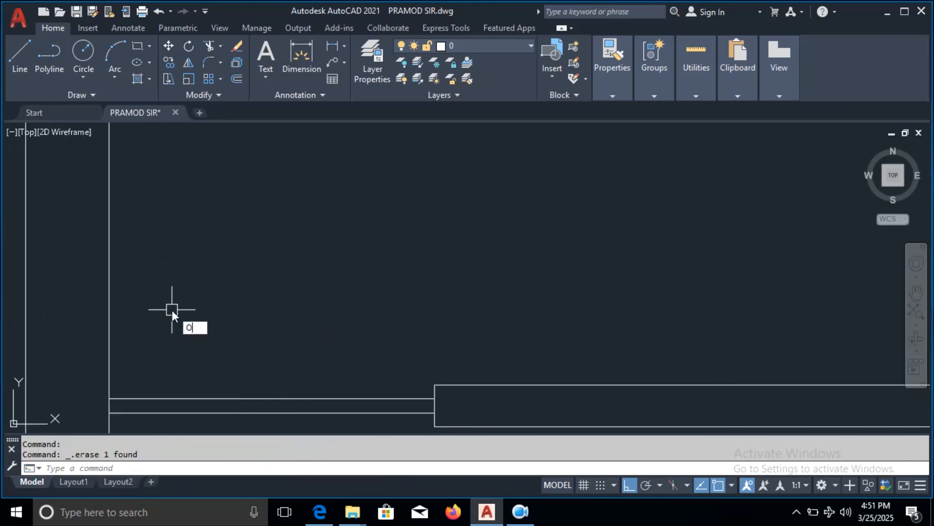
{"action": "key", "text": "Return"}
{"action": "key", "text": "Return"}
{"action": "left_click", "coordinate": [110, 317]}
{"action": "left_click", "coordinate": [125, 318]}
{"action": "middle_click_drag", "start_coordinate": [161, 376], "coordinate": [190, 321]}
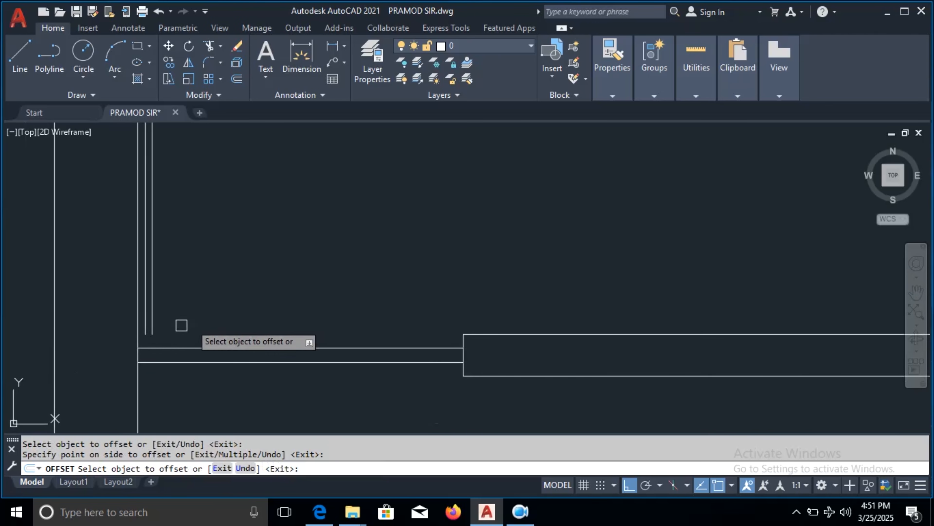
{"action": "key", "text": "Escape"}
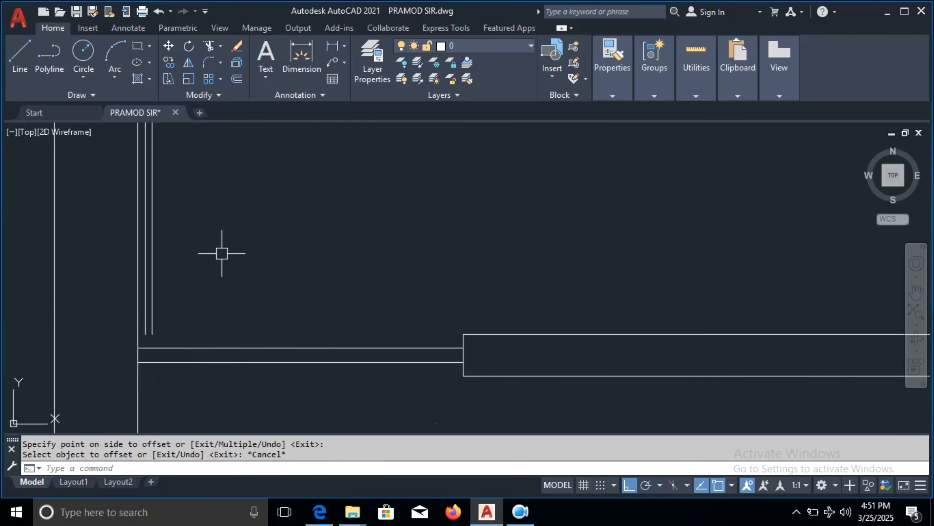
Extend the offset door leaf lines down to the upper threshold line of the left bedroom doorway.
{"action": "left_click", "coordinate": [222, 46]}
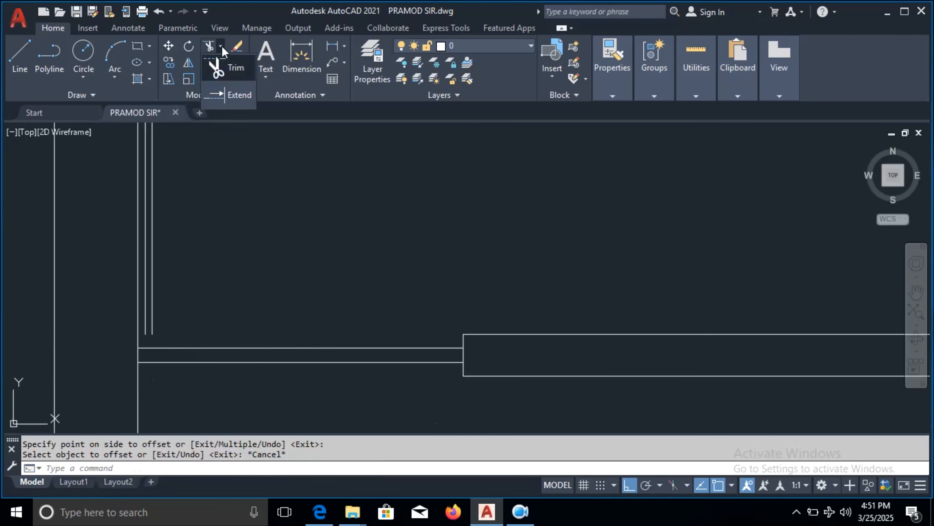
{"action": "left_click", "coordinate": [226, 94]}
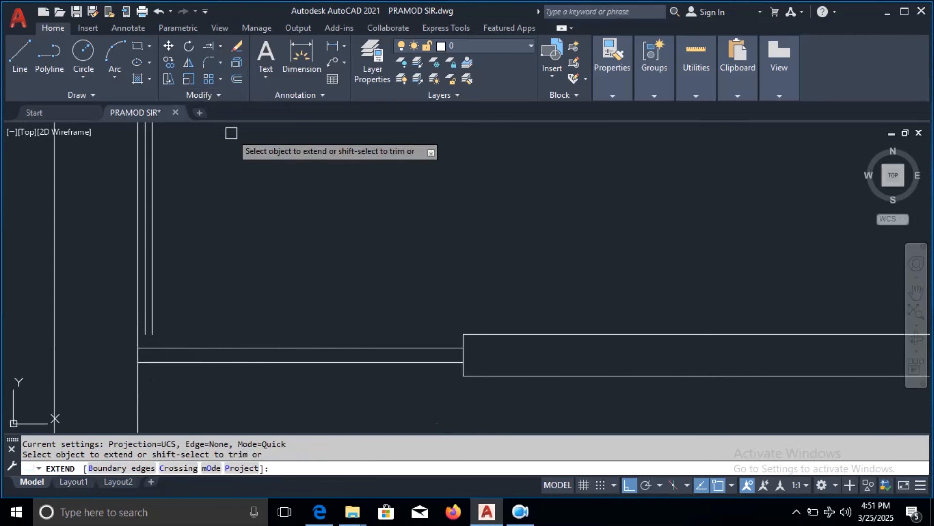
{"action": "left_click", "coordinate": [152, 299]}
{"action": "key", "text": "Escape"}
{"action": "key", "text": "Escape"}
{"action": "middle_click_drag", "start_coordinate": [161, 336], "coordinate": [148, 367]}
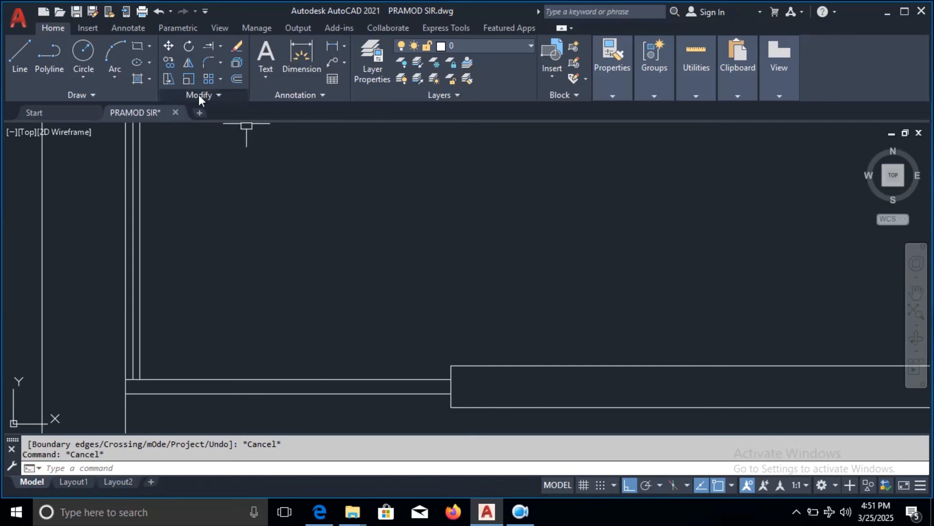
Draw a circle centred on the inner leaf line's lower end with its radius reaching the partition wall's end, about 0.86.
{"action": "left_click", "coordinate": [89, 52]}
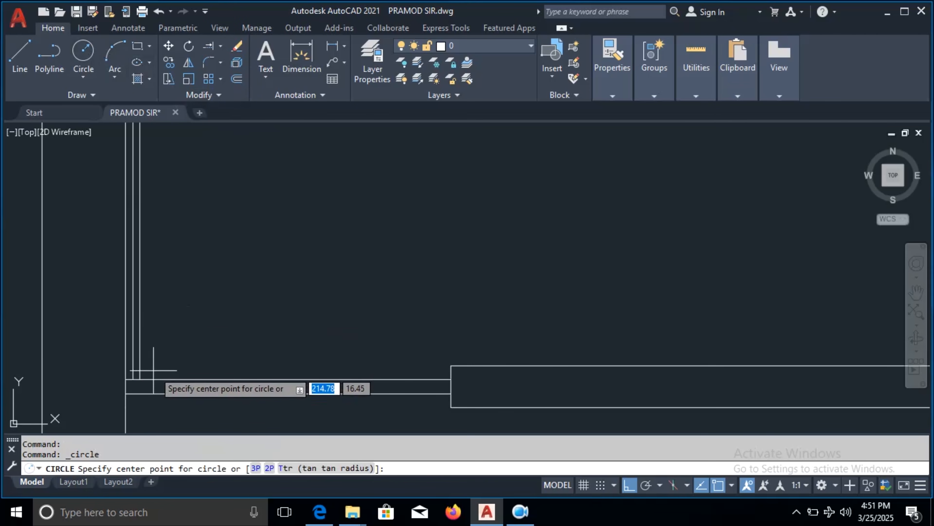
{"action": "left_click", "coordinate": [140, 378]}
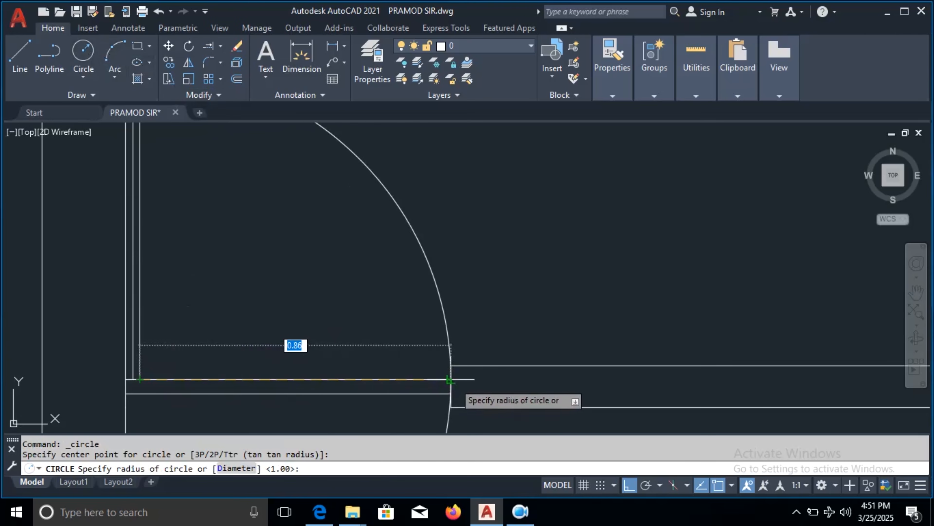
{"action": "left_click", "coordinate": [453, 377]}
{"action": "scroll", "coordinate": [454, 377], "scroll_direction": "down", "scroll_amount": 2}
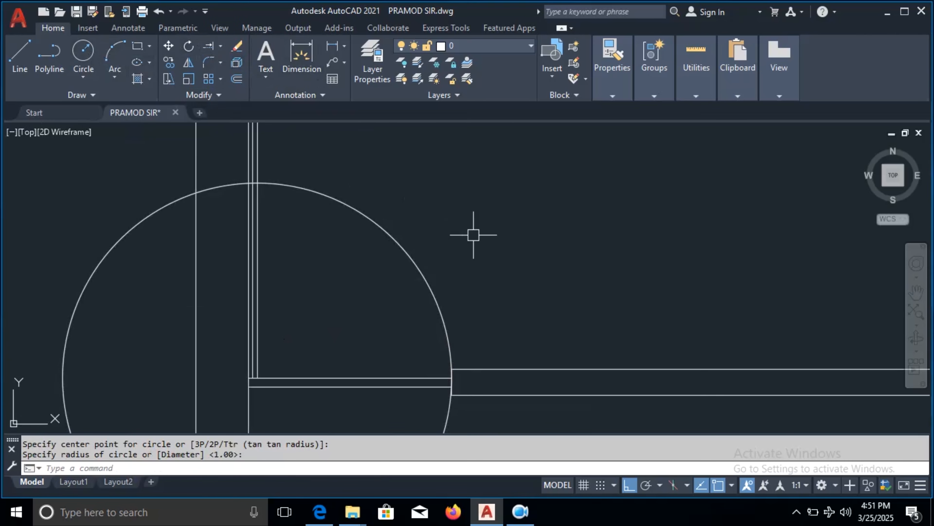
Trim away the circle's portions below the threshold and beyond the left wall to leave a quarter swing arc.
{"action": "scroll", "coordinate": [476, 234], "scroll_direction": "down", "scroll_amount": 2}
{"action": "scroll", "coordinate": [477, 236], "scroll_direction": "up", "scroll_amount": 1}
{"action": "type", "text": "tr"}
{"action": "key", "text": "Return"}
{"action": "left_click", "coordinate": [448, 373]}
{"action": "middle_click_drag", "start_coordinate": [432, 370], "coordinate": [453, 294]}
{"action": "left_click", "coordinate": [296, 349]}
Trim the door leaf lines above the swing arc and the arc's short stub between the leaf and the wall.
{"action": "scroll", "coordinate": [299, 236], "scroll_direction": "up", "scroll_amount": 4}
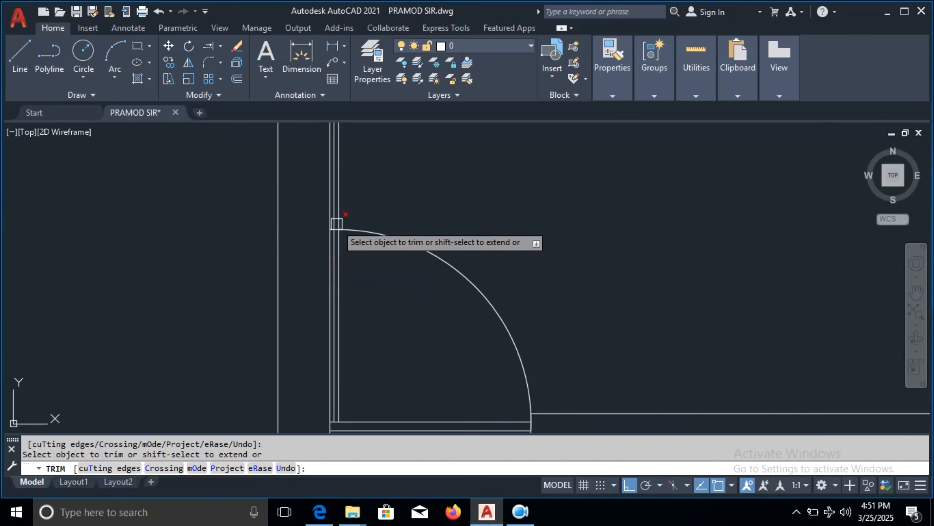
{"action": "scroll", "coordinate": [338, 223], "scroll_direction": "up", "scroll_amount": 2}
{"action": "left_click", "coordinate": [366, 211]}
{"action": "key", "text": "Return"}
{"action": "scroll", "coordinate": [324, 217], "scroll_direction": "up", "scroll_amount": 2}
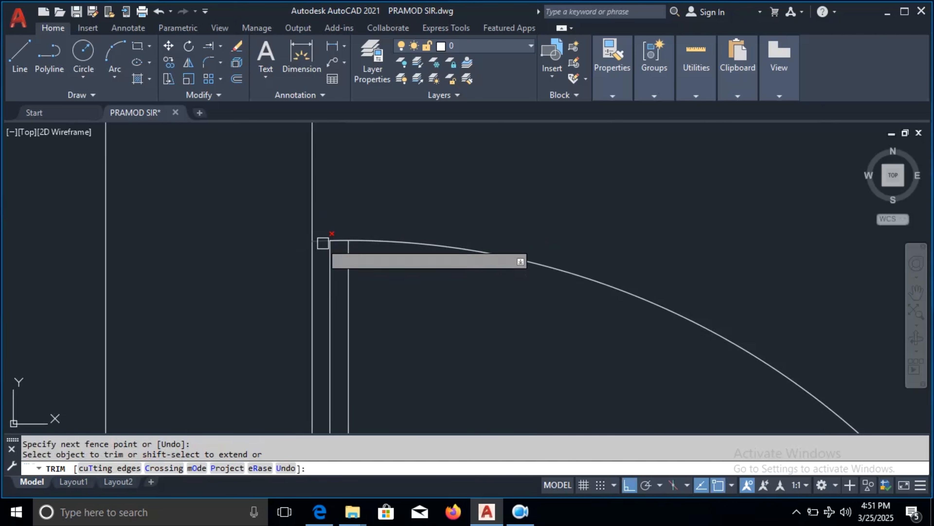
{"action": "scroll", "coordinate": [342, 219], "scroll_direction": "down", "scroll_amount": 4}
{"action": "scroll", "coordinate": [507, 254], "scroll_direction": "down", "scroll_amount": 4}
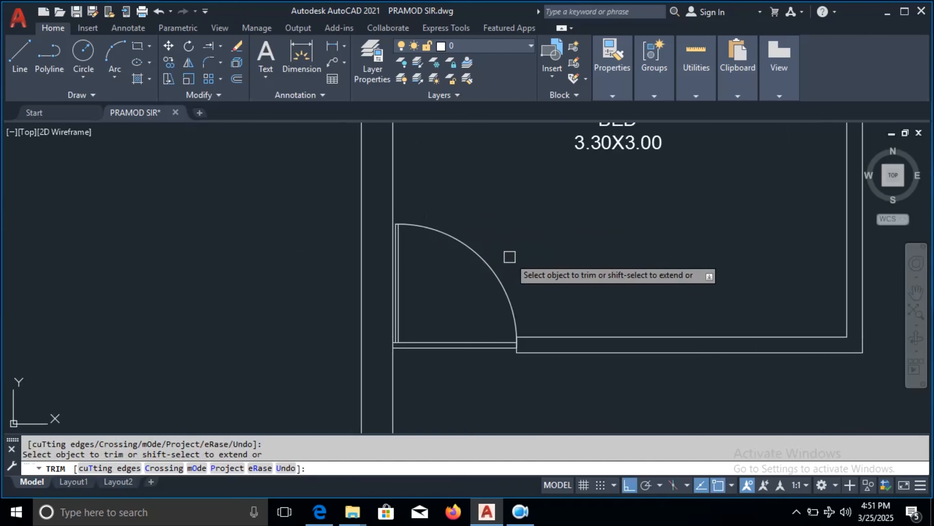
{"action": "key", "text": "Escape"}
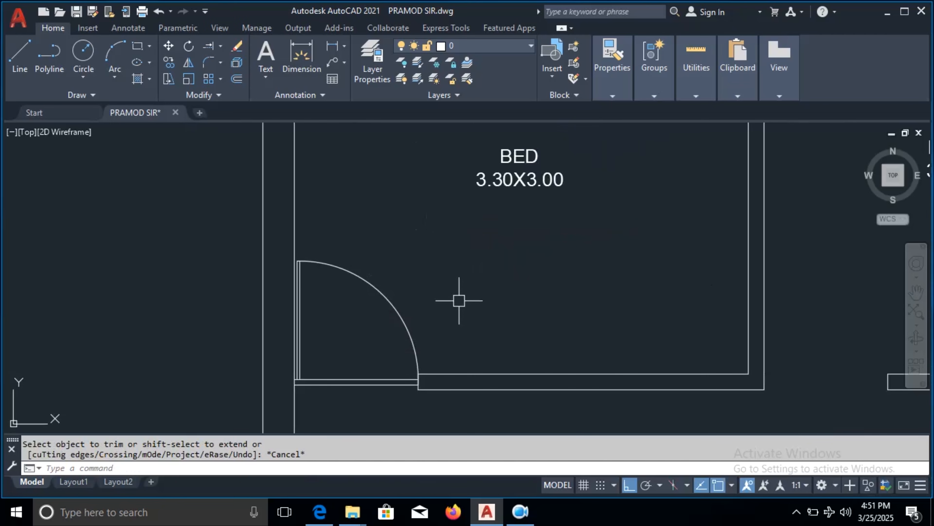
Place the multiline text label D1 inside the left bedroom's door swing.
{"action": "left_click", "coordinate": [272, 51]}
{"action": "left_click", "coordinate": [330, 296]}
{"action": "left_click", "coordinate": [363, 349]}
{"action": "type", "text": "D"}
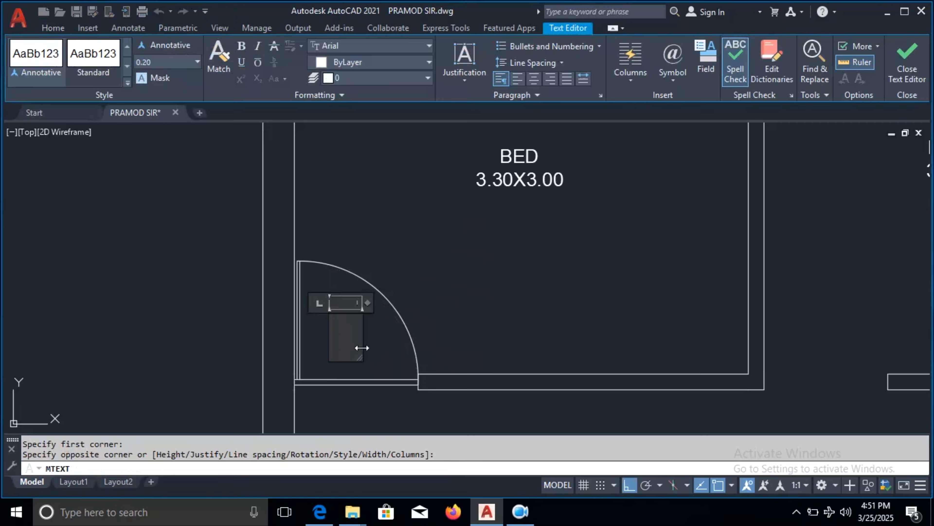
{"action": "left_click", "coordinate": [405, 317]}
{"action": "scroll", "coordinate": [418, 298], "scroll_direction": "down", "scroll_amount": 3}
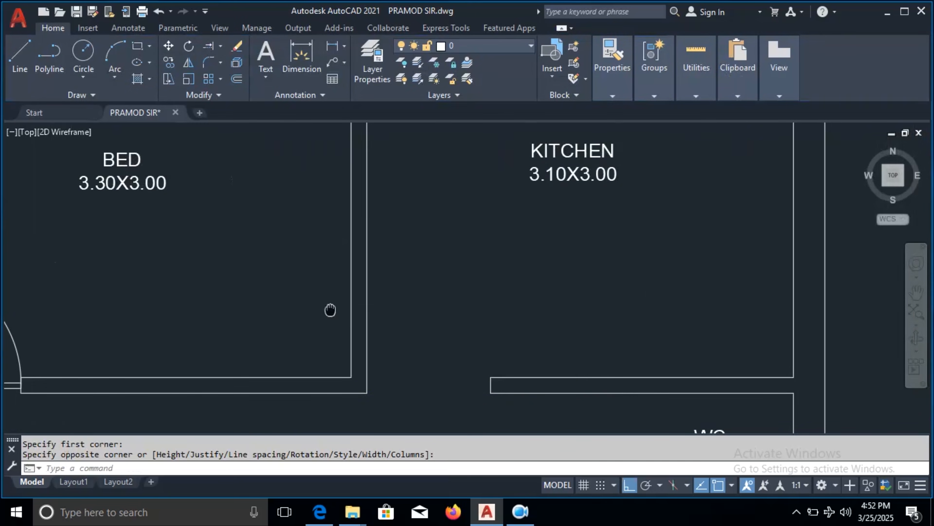
{"action": "key", "text": "Escape"}
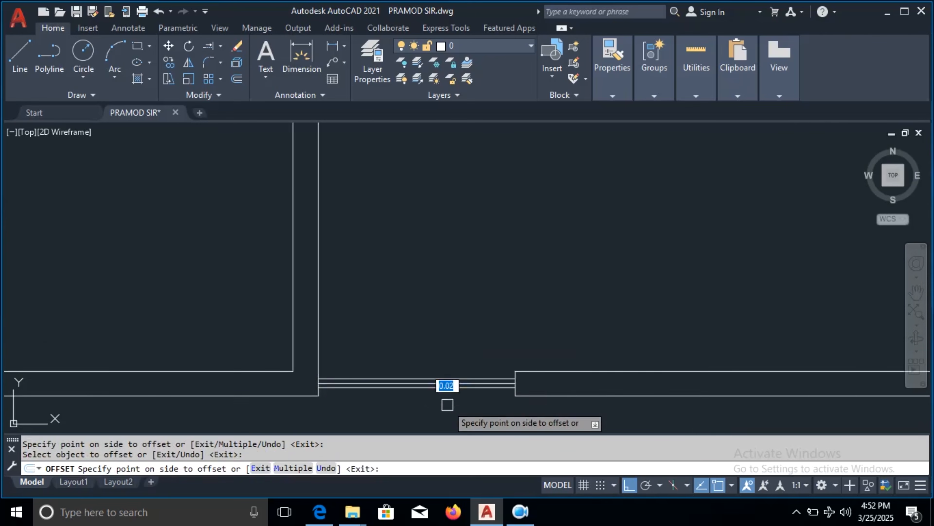
Delete the kitchen doorway's centre line and offset the kitchen's left wall line 0.02 into the room twice.
{"action": "key", "text": "Delete"}
{"action": "key", "text": "o"}
{"action": "key", "text": "Return"}
{"action": "key", "text": "Return"}
{"action": "left_click", "coordinate": [226, 307]}
{"action": "left_click", "coordinate": [254, 309]}
{"action": "left_click", "coordinate": [233, 317]}
{"action": "left_click", "coordinate": [258, 326]}
{"action": "key", "text": "Escape"}
Extend the kitchen door's leaf lines down to the upper threshold line.
{"action": "left_click", "coordinate": [208, 46]}
{"action": "left_click", "coordinate": [240, 329]}
{"action": "key", "text": "Escape"}
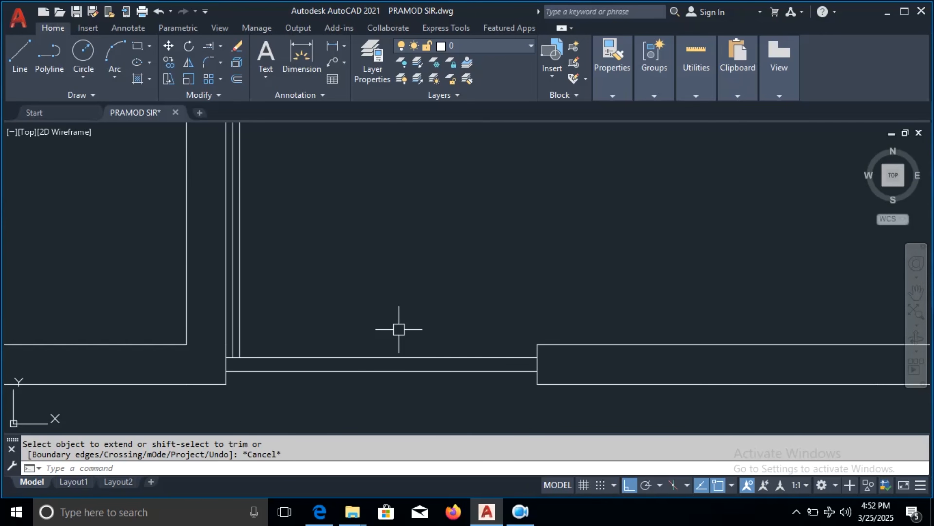
{"action": "key", "text": "c"}
{"action": "key", "text": "Return"}
{"action": "left_click", "coordinate": [240, 357]}
{"action": "left_click", "coordinate": [537, 357]}
{"action": "left_click_drag", "start_coordinate": [539, 283], "coordinate": [515, 305]}
{"action": "key", "text": "Delete"}
Draw a circle centred on the kitchen door's inner leaf line's lower end, reaching the opposite wall end at the threshold.
{"action": "key", "text": "c"}
{"action": "key", "text": "Return"}
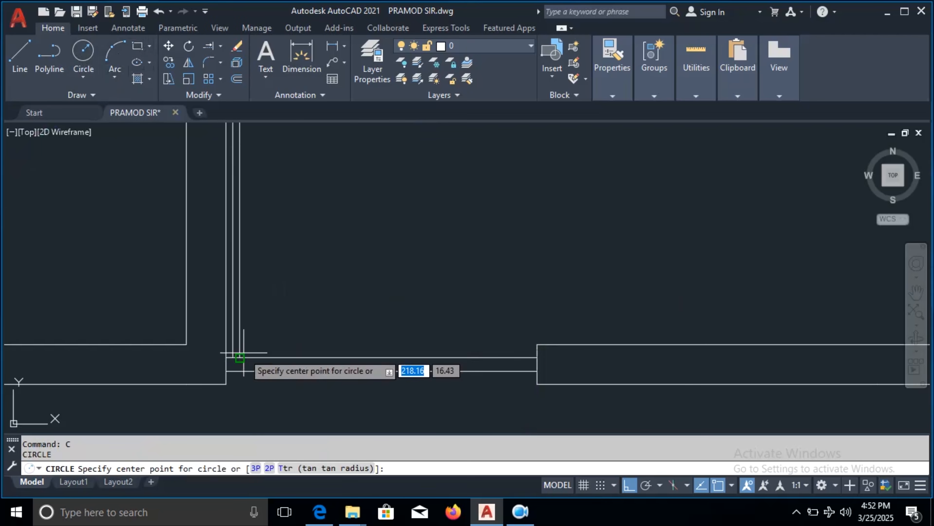
{"action": "left_click", "coordinate": [239, 358]}
{"action": "left_click", "coordinate": [537, 357]}
{"action": "scroll", "coordinate": [428, 328], "scroll_direction": "down", "scroll_amount": 6}
Trim the kitchen circle to a quarter swing arc and cut the leaf lines off at the arc.
{"action": "type", "text": "tr"}
{"action": "key", "text": "Return"}
{"action": "left_click", "coordinate": [311, 328]}
{"action": "scroll", "coordinate": [380, 266], "scroll_direction": "up", "scroll_amount": 12}
{"action": "left_click", "coordinate": [365, 232]}
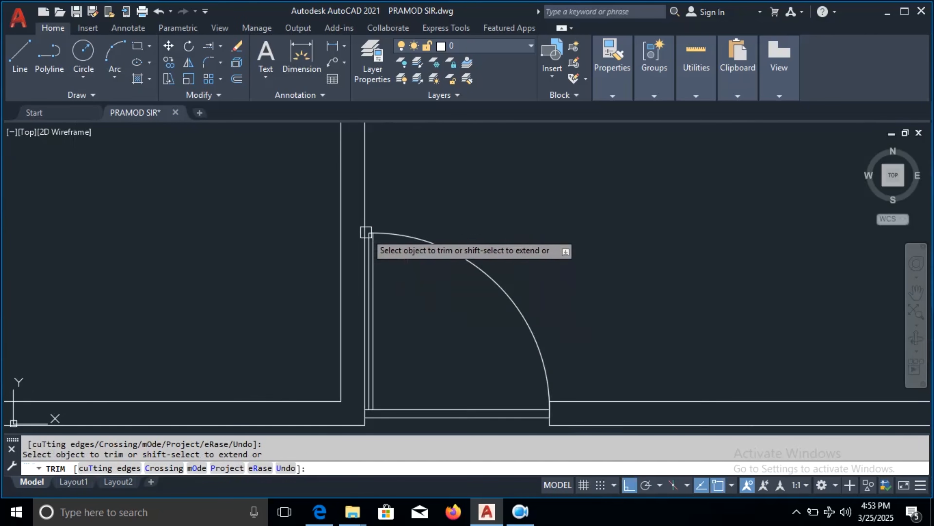
{"action": "scroll", "coordinate": [349, 209], "scroll_direction": "down", "scroll_amount": 8}
{"action": "key", "text": "Escape"}
Place the multiline text label D1 inside the kitchen door swing.
{"action": "left_click", "coordinate": [266, 54]}
{"action": "left_click", "coordinate": [405, 288]}
{"action": "left_click", "coordinate": [469, 354]}
{"action": "type", "text": "D1"}
{"action": "left_click", "coordinate": [517, 277]}
{"action": "scroll", "coordinate": [516, 278], "scroll_direction": "down", "scroll_amount": 5}
{"action": "key", "text": "Escape"}
{"action": "key", "text": "Escape"}
Group the kitchen door's threshold lines, swing arc, D1 label and leaf lines into one object.
{"action": "scroll", "coordinate": [408, 170], "scroll_direction": "up", "scroll_amount": 5}
{"action": "middle_click_drag", "start_coordinate": [474, 332], "coordinate": [455, 355]}
{"action": "left_click", "coordinate": [452, 392]}
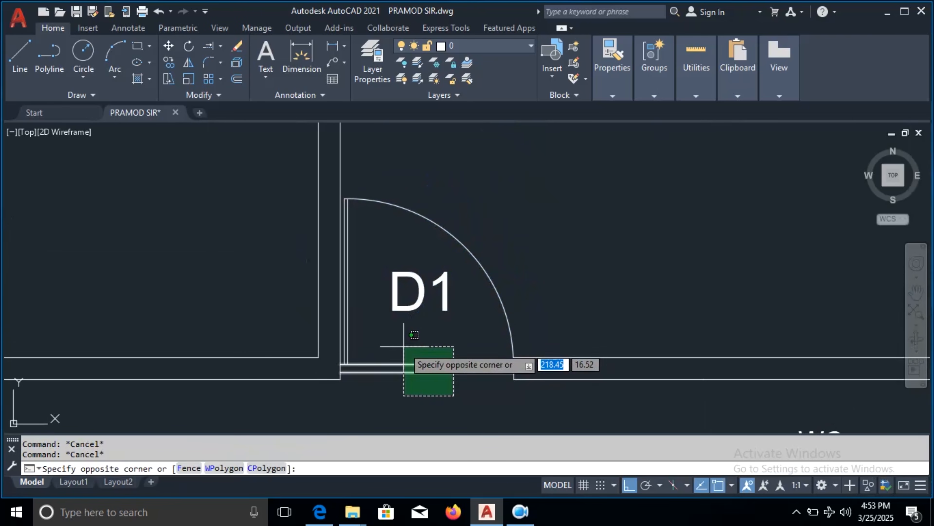
{"action": "left_click", "coordinate": [402, 344]}
{"action": "left_click", "coordinate": [531, 262]}
{"action": "left_click", "coordinate": [453, 293]}
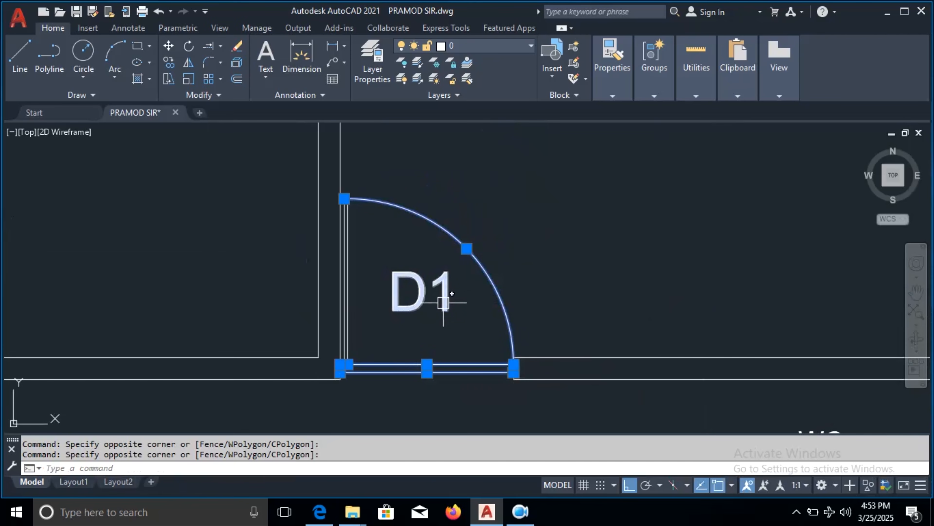
{"action": "left_click", "coordinate": [446, 283]}
{"action": "left_click", "coordinate": [363, 238]}
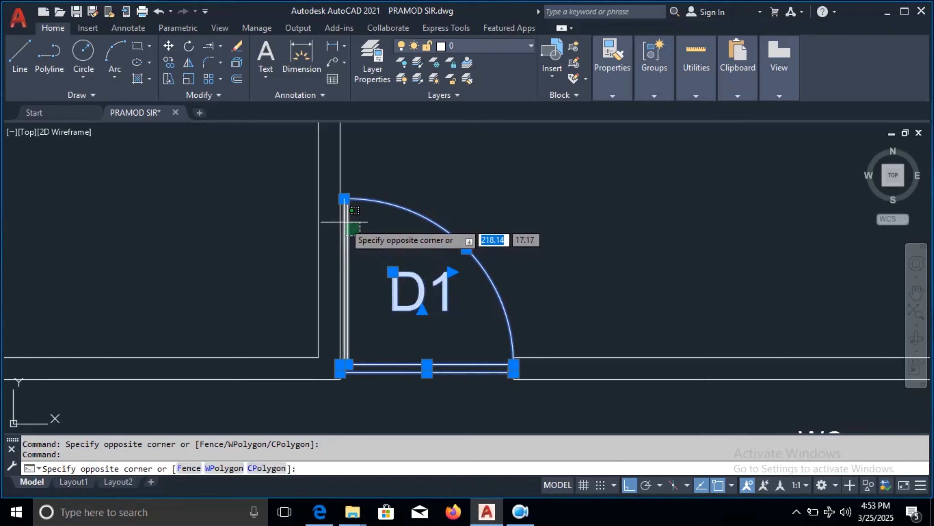
{"action": "left_click", "coordinate": [344, 222]}
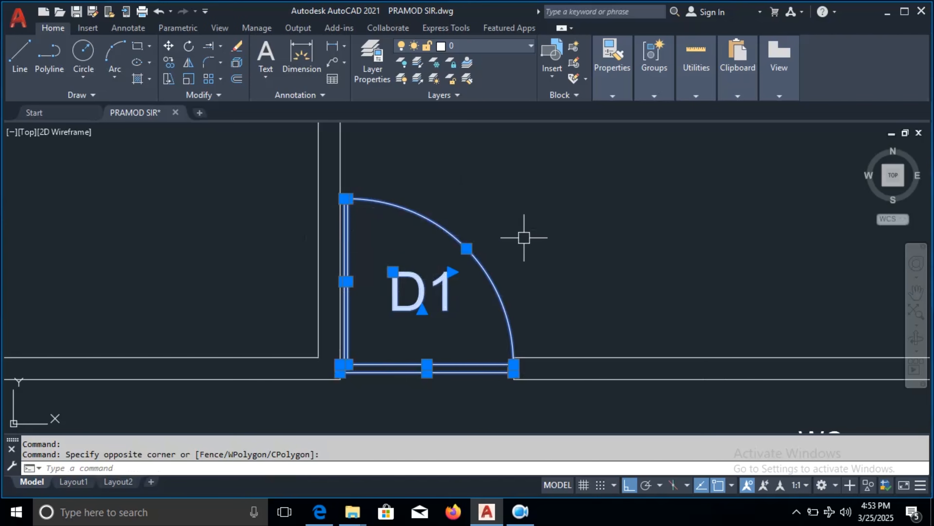
{"action": "type", "text": "G"}
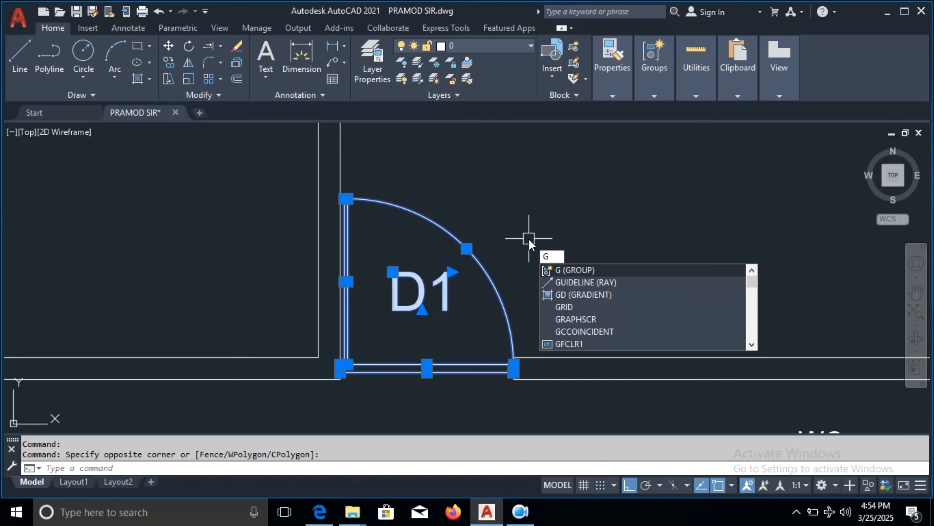
{"action": "key", "text": "Return"}
Copy the grouped kitchen door straight down about 3.5 units, beside the lower bedroom's doorway.
{"action": "left_click", "coordinate": [478, 257]}
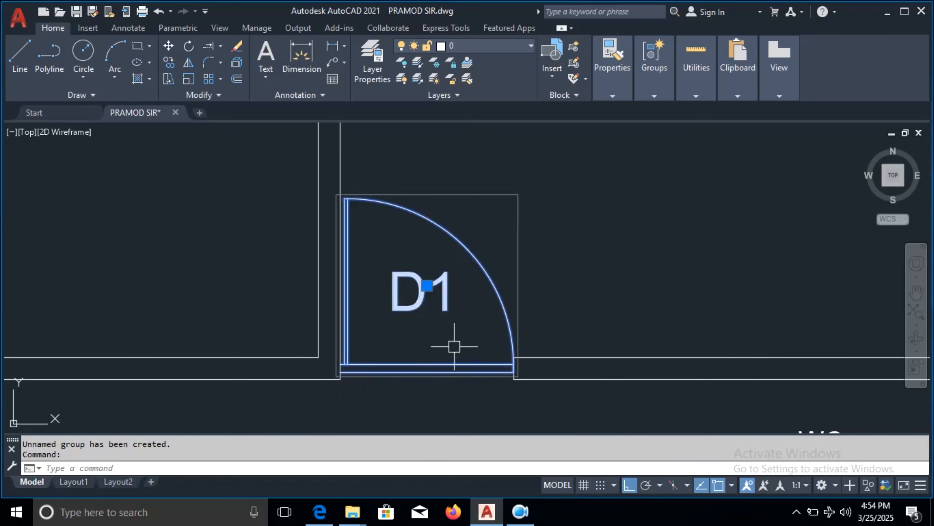
{"action": "left_click", "coordinate": [170, 62]}
{"action": "left_click", "coordinate": [581, 246]}
{"action": "scroll", "coordinate": [583, 243], "scroll_direction": "down", "scroll_amount": 6}
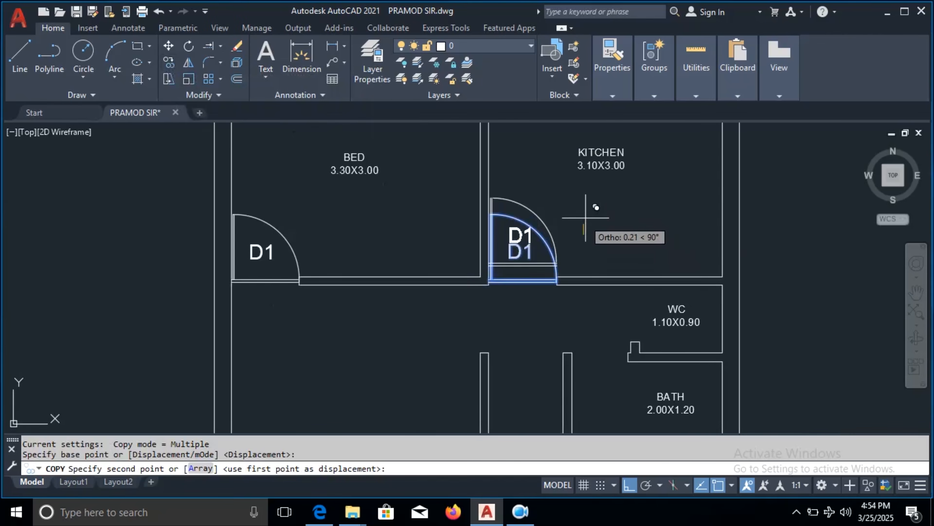
{"action": "left_click", "coordinate": [611, 391]}
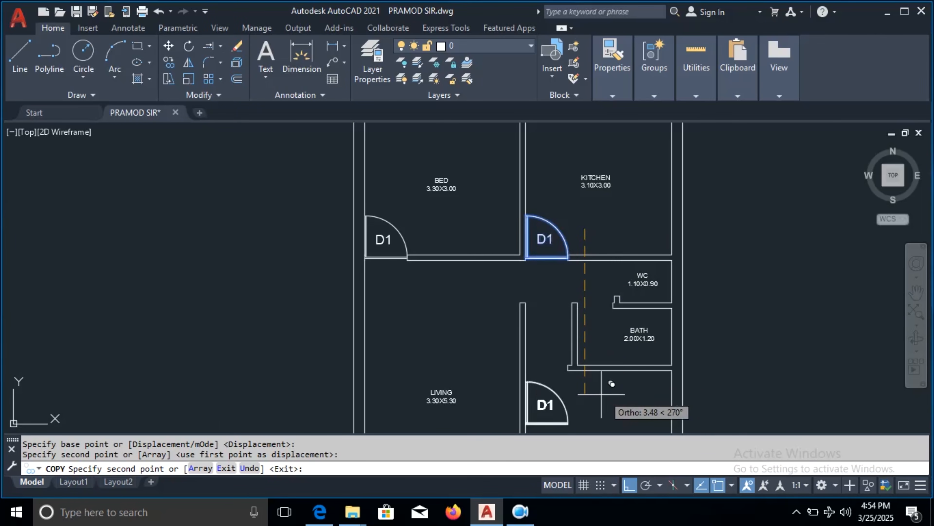
{"action": "key", "text": "Escape"}
Move the copied door from its threshold's lower right corner to the midpoint of the wall end below the bath.
{"action": "scroll", "coordinate": [626, 398], "scroll_direction": "up", "scroll_amount": 3}
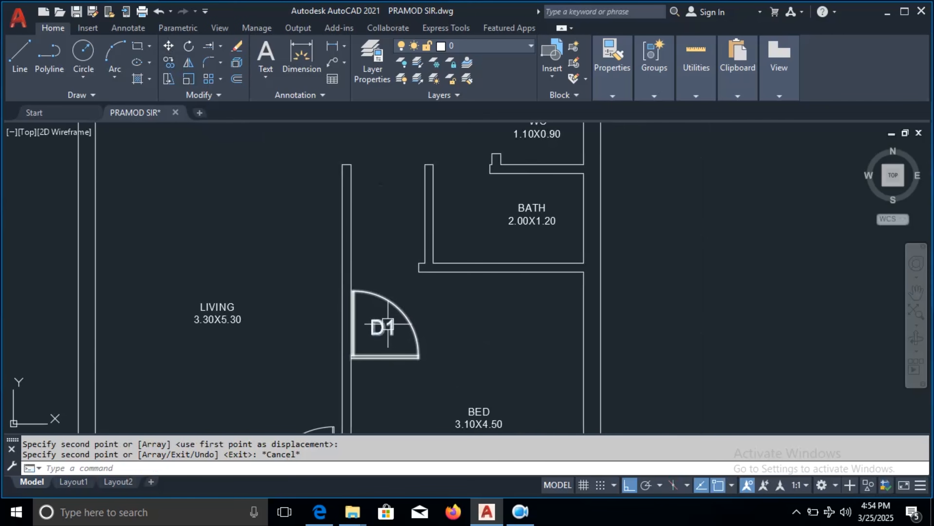
{"action": "left_click", "coordinate": [400, 320]}
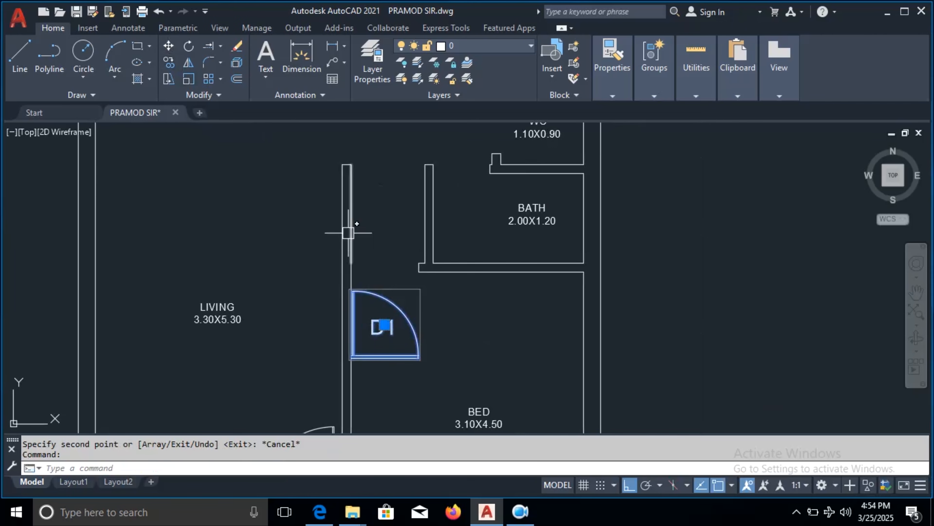
{"action": "left_click", "coordinate": [169, 46]}
{"action": "scroll", "coordinate": [426, 361], "scroll_direction": "up", "scroll_amount": 3}
{"action": "scroll", "coordinate": [408, 359], "scroll_direction": "up", "scroll_amount": 2}
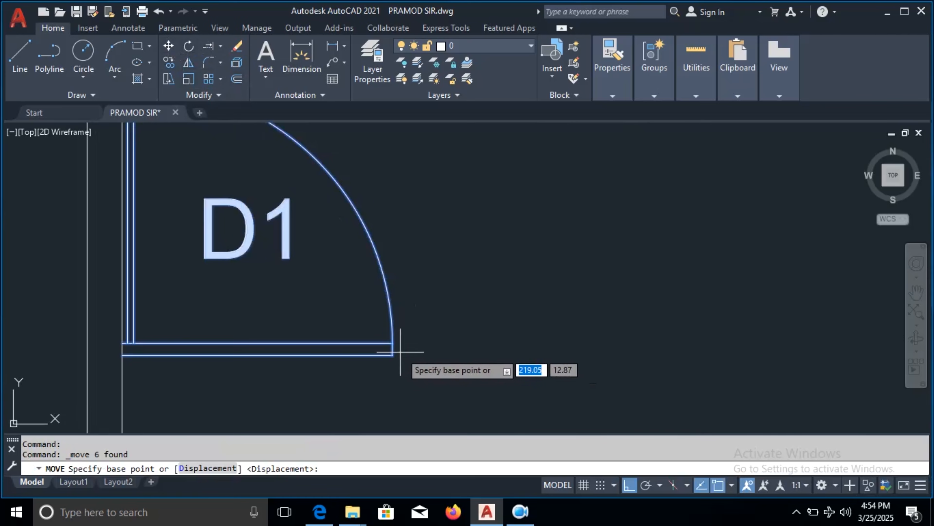
{"action": "left_click", "coordinate": [392, 352]}
{"action": "scroll", "coordinate": [393, 353], "scroll_direction": "down", "scroll_amount": 4}
{"action": "scroll", "coordinate": [395, 221], "scroll_direction": "up", "scroll_amount": 2}
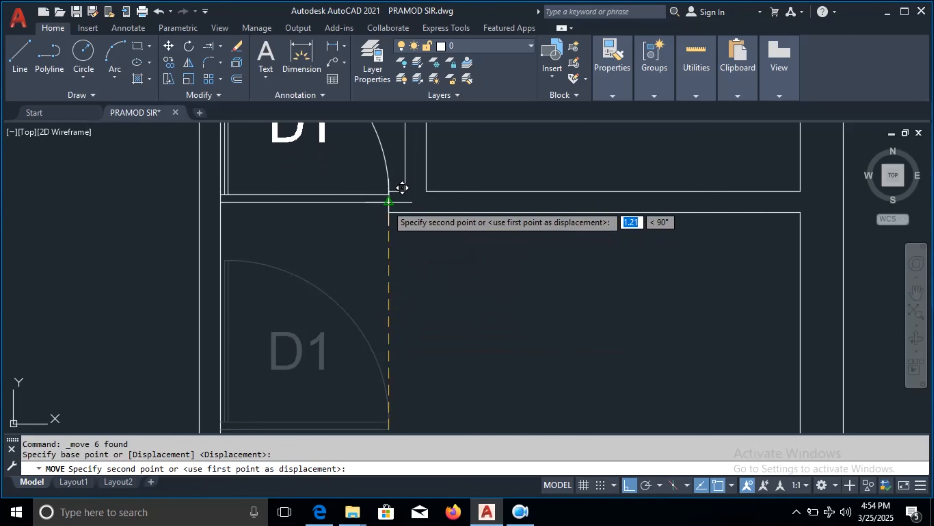
{"action": "left_click", "coordinate": [396, 193]}
{"action": "middle_click_drag", "start_coordinate": [400, 248], "coordinate": [396, 408]}
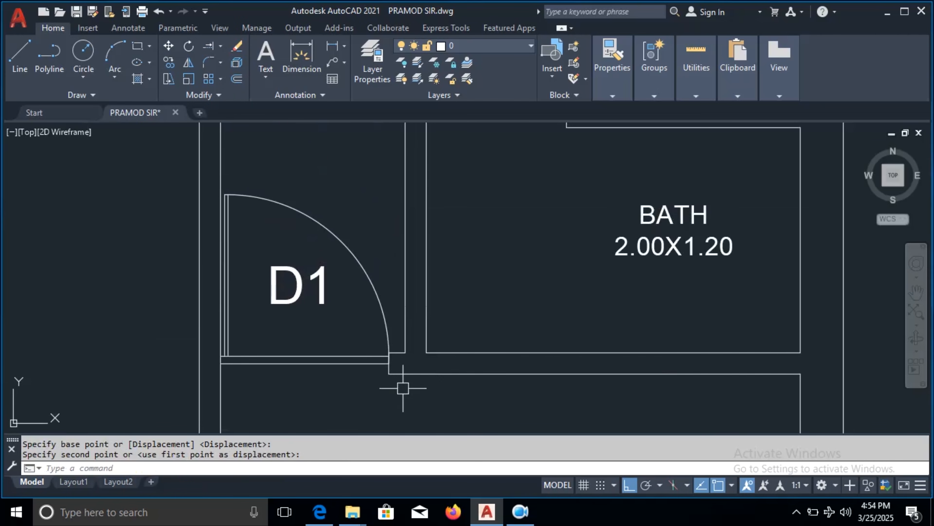
Switch to the reference plan AutoCAD 2022.pdf, examine the lower bedroom door's swing direction, and return to the AutoCAD drawing.
{"action": "left_click", "coordinate": [319, 512]}
{"action": "scroll", "coordinate": [515, 276], "scroll_direction": "down", "scroll_amount": 2}
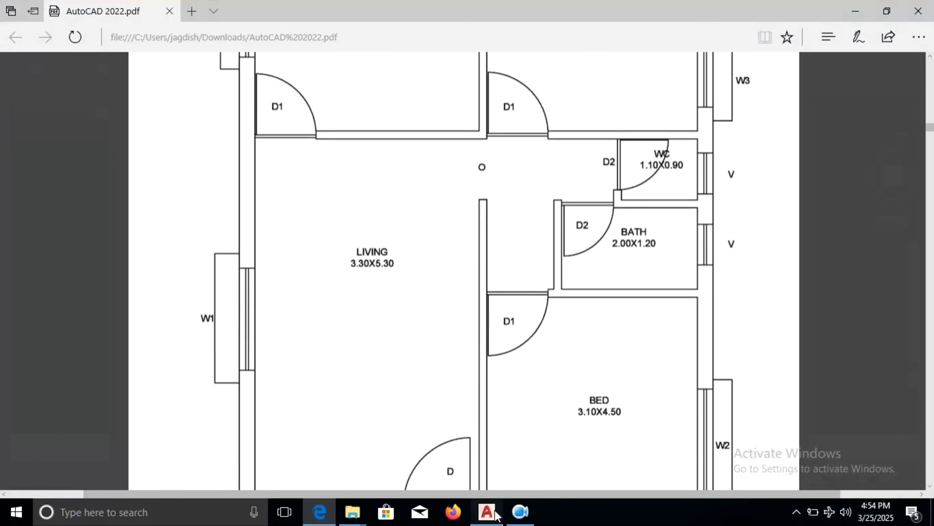
{"action": "left_click", "coordinate": [487, 511]}
Try mirroring the lower bedroom's D1 door downward about its lower threshold line with the source erased, and undo it.
{"action": "scroll", "coordinate": [460, 215], "scroll_direction": "down", "scroll_amount": 4}
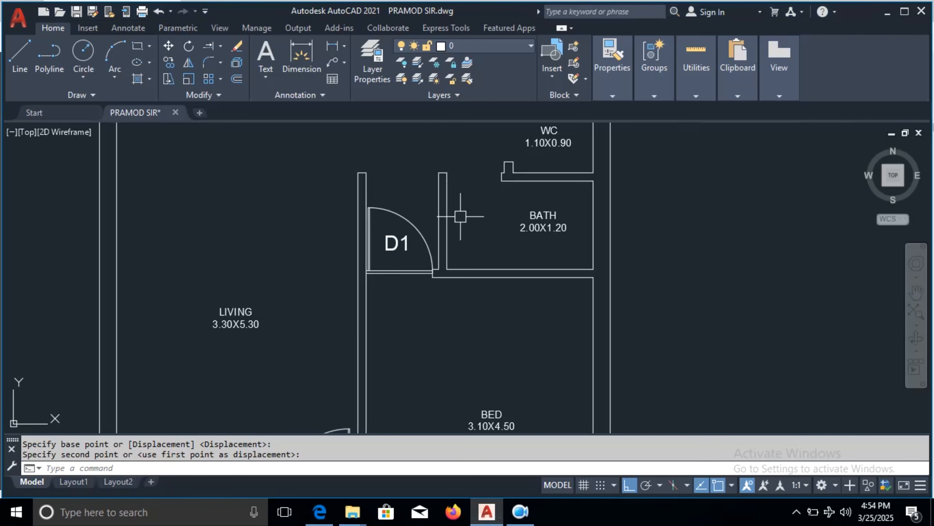
{"action": "scroll", "coordinate": [460, 216], "scroll_direction": "up", "scroll_amount": 2}
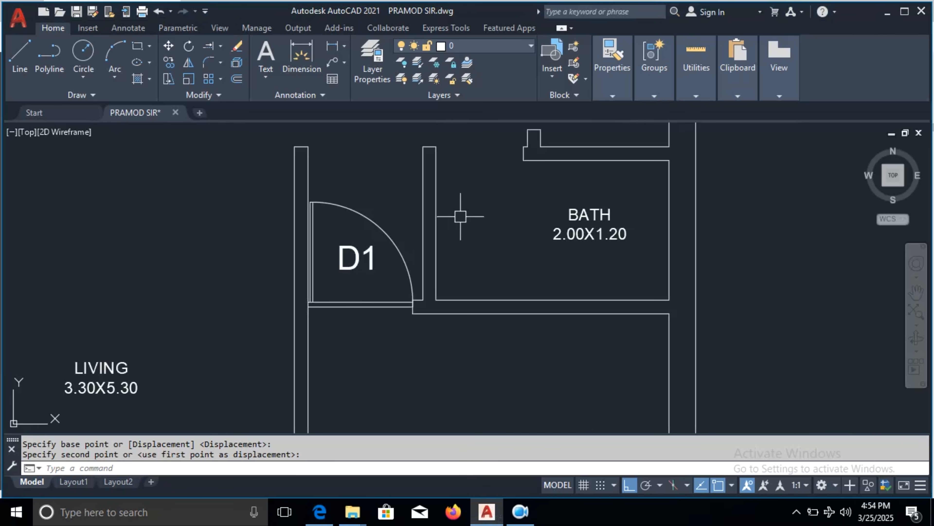
{"action": "left_click", "coordinate": [359, 215]}
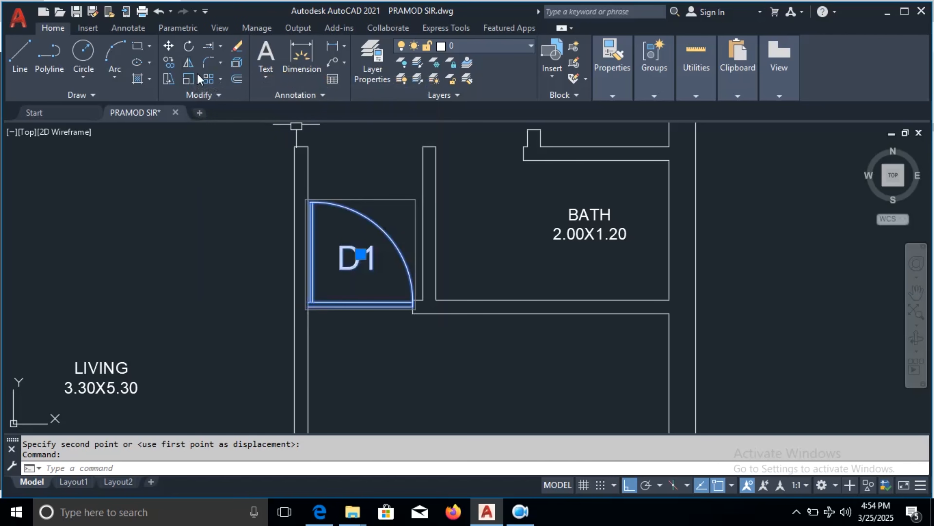
{"action": "left_click", "coordinate": [187, 63]}
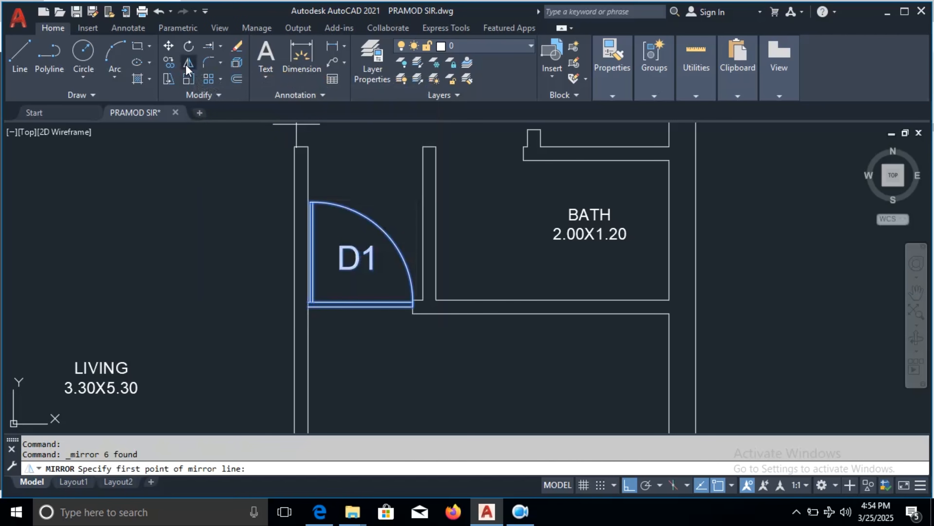
{"action": "left_click", "coordinate": [309, 306]}
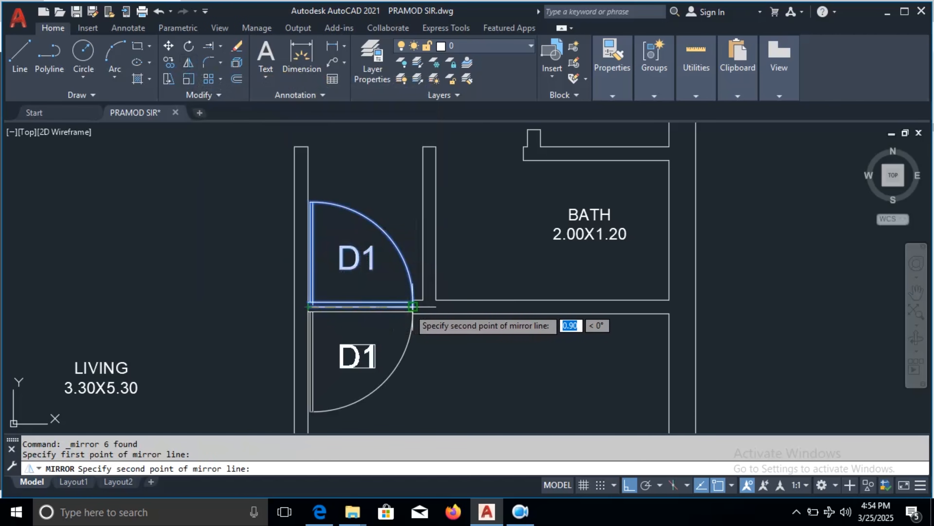
{"action": "left_click", "coordinate": [413, 306]}
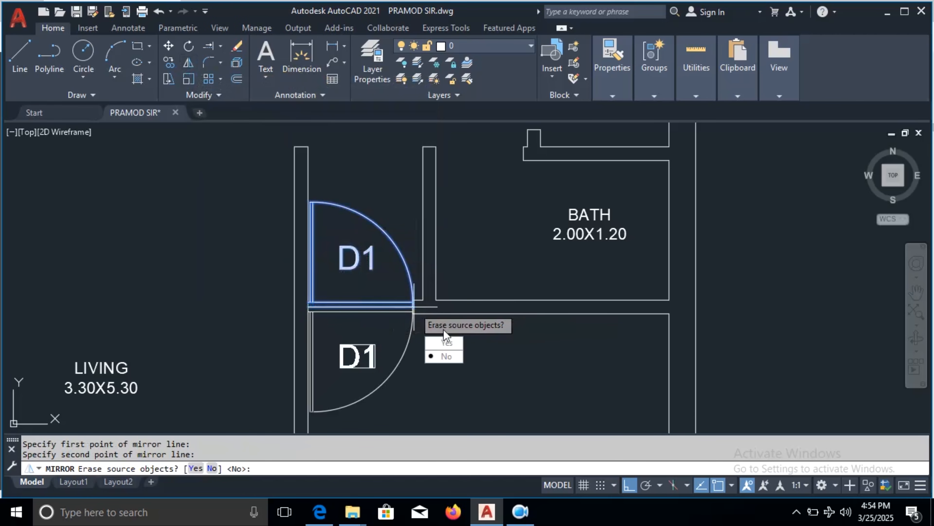
{"action": "left_click", "coordinate": [447, 345]}
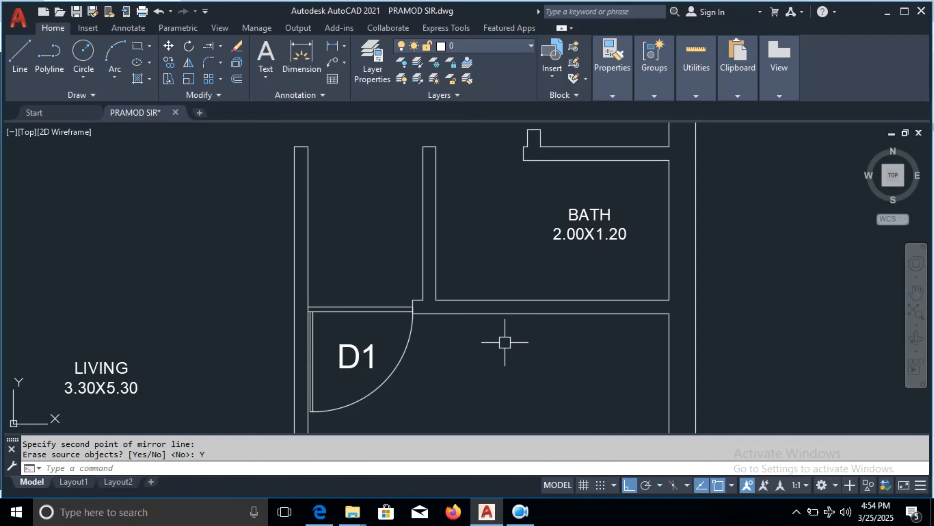
{"action": "key", "text": "ctrl+z"}
{"action": "key", "text": "Escape"}
Repeat the downward mirror of the D1 door between the threshold's lower corners, erasing the source, and revert it.
{"action": "left_click", "coordinate": [365, 330]}
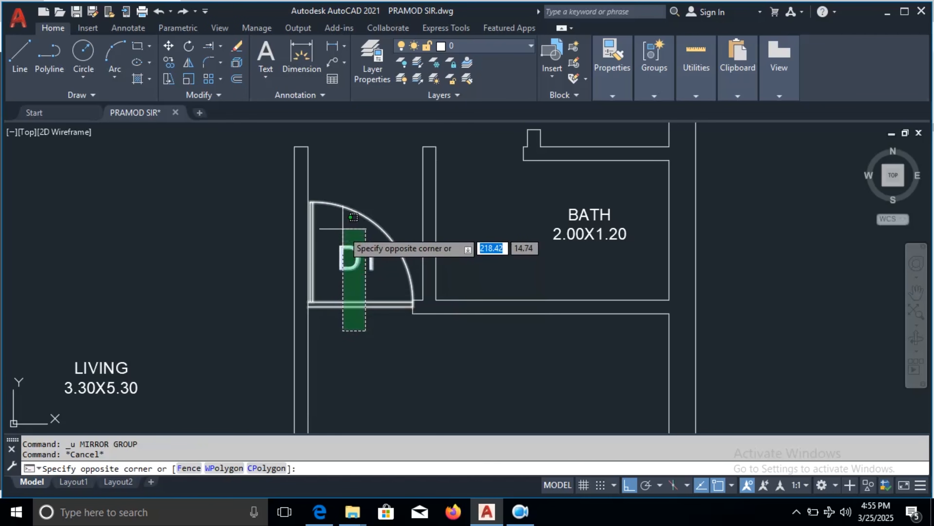
{"action": "left_click", "coordinate": [339, 196]}
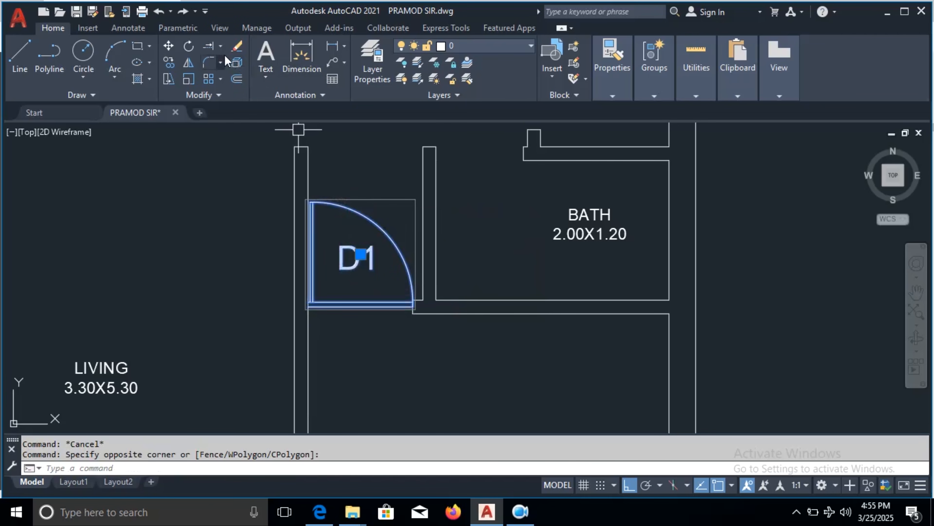
{"action": "left_click", "coordinate": [189, 64]}
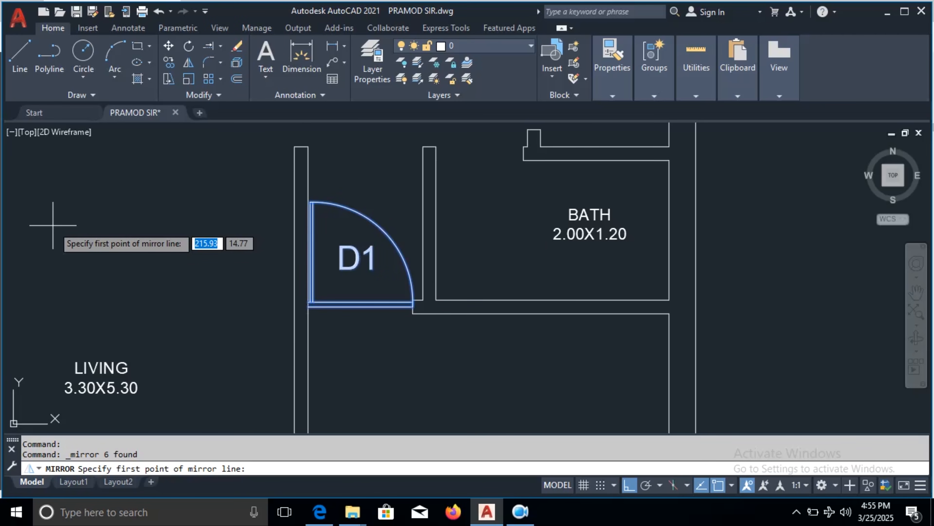
{"action": "scroll", "coordinate": [408, 355], "scroll_direction": "up", "scroll_amount": 2}
{"action": "scroll", "coordinate": [408, 355], "scroll_direction": "up", "scroll_amount": 2}
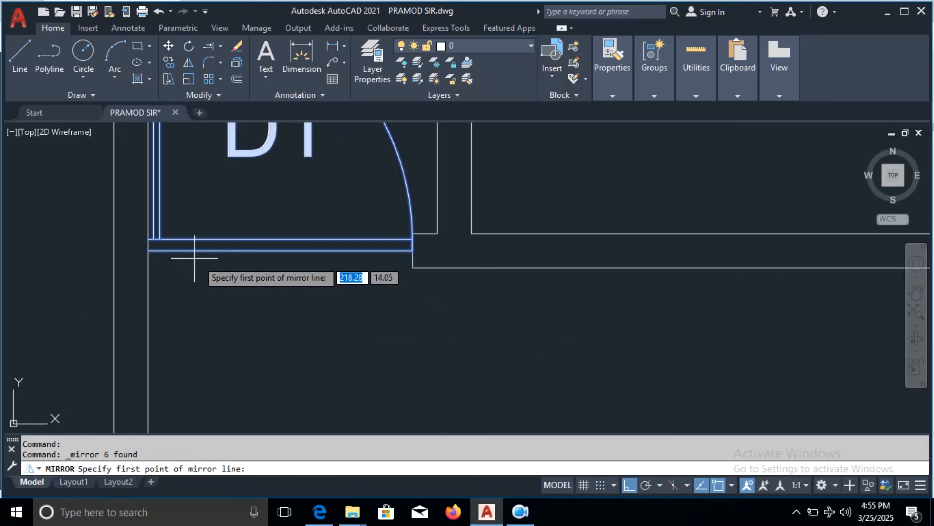
{"action": "left_click", "coordinate": [148, 250]}
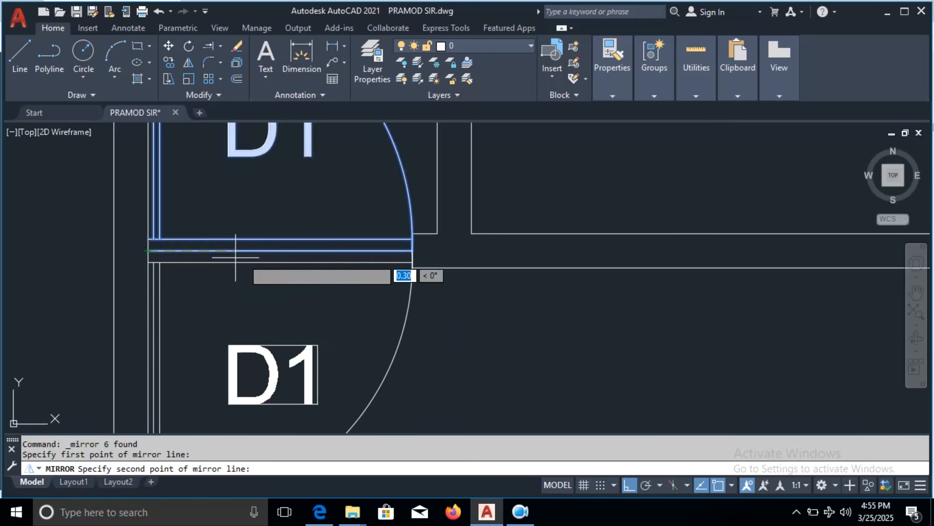
{"action": "left_click", "coordinate": [412, 250]}
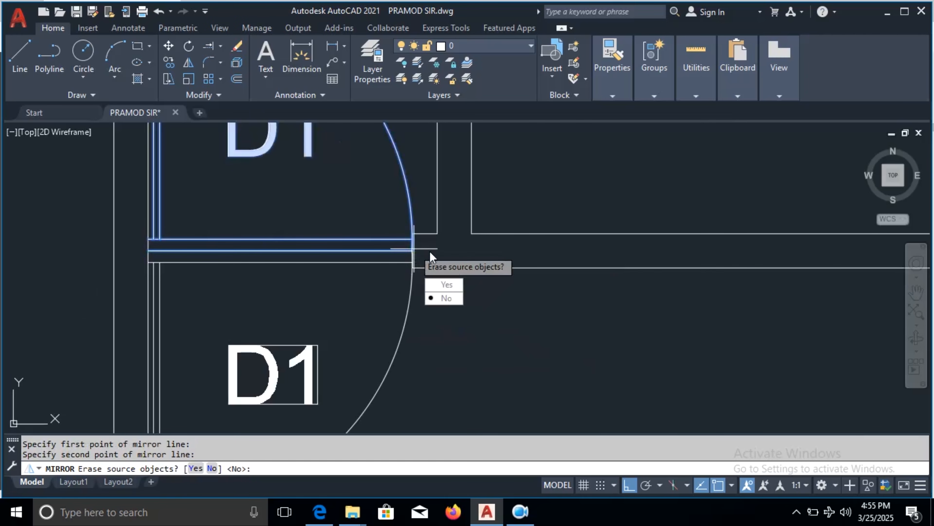
{"action": "left_click", "coordinate": [447, 285]}
{"action": "scroll", "coordinate": [411, 244], "scroll_direction": "down", "scroll_amount": 4}
{"action": "middle_click_drag", "start_coordinate": [346, 220], "coordinate": [346, 239]}
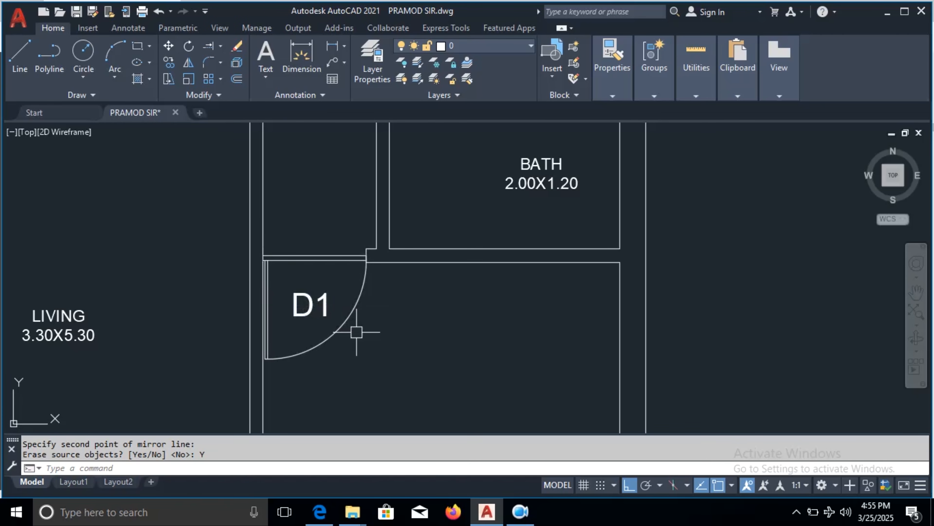
{"action": "key", "text": "ctrl+z"}
{"action": "key", "text": "ctrl+z"}
Mirror the lower bedroom's D1 door downward about its lower threshold line, keeping the source door.
{"action": "left_click", "coordinate": [363, 350]}
{"action": "left_click", "coordinate": [347, 264]}
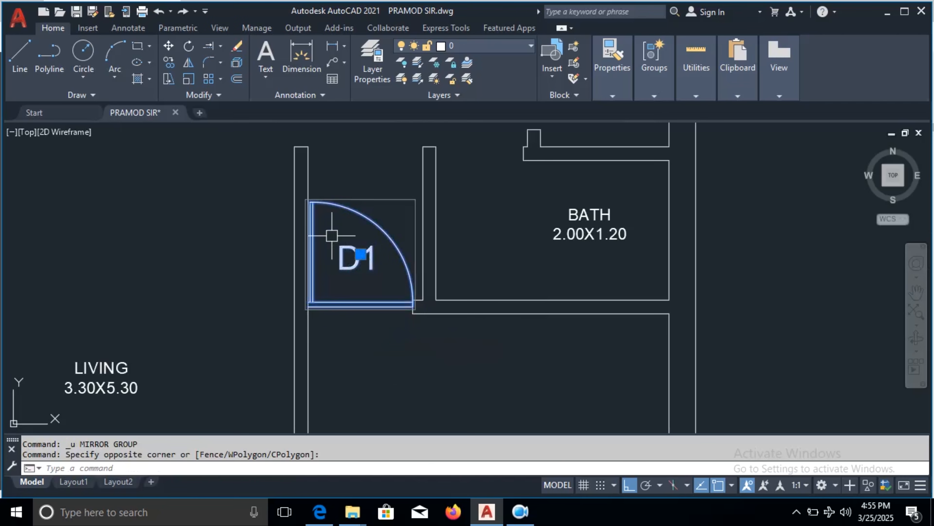
{"action": "left_click", "coordinate": [189, 63]}
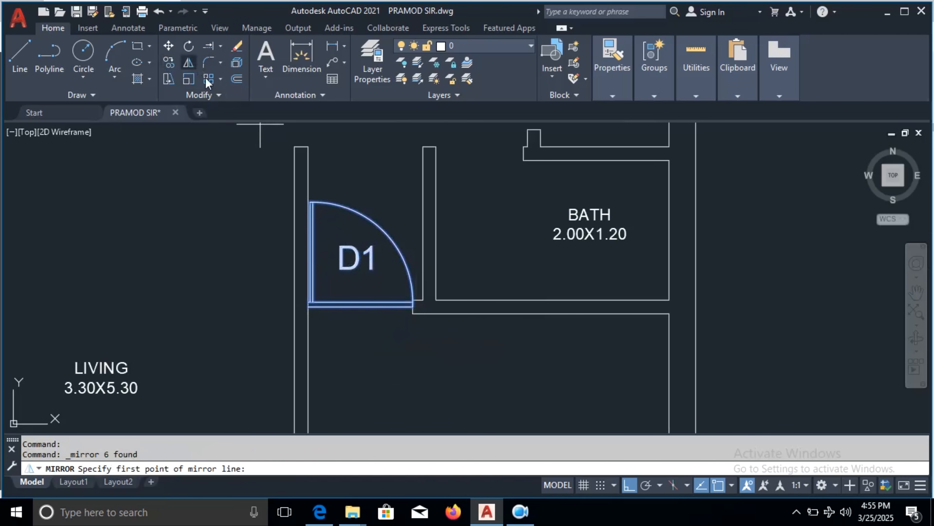
{"action": "scroll", "coordinate": [260, 288], "scroll_direction": "up", "scroll_amount": 4}
{"action": "left_click", "coordinate": [260, 288]}
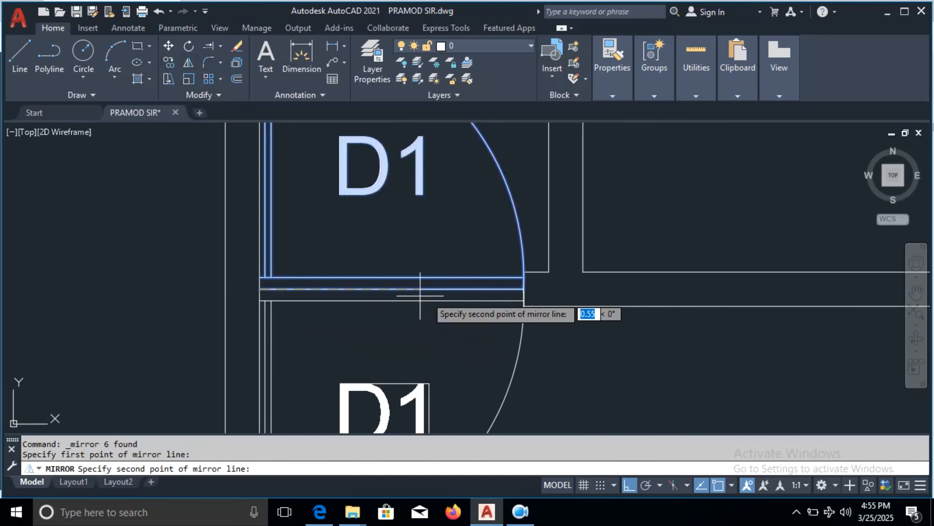
{"action": "left_click", "coordinate": [522, 290]}
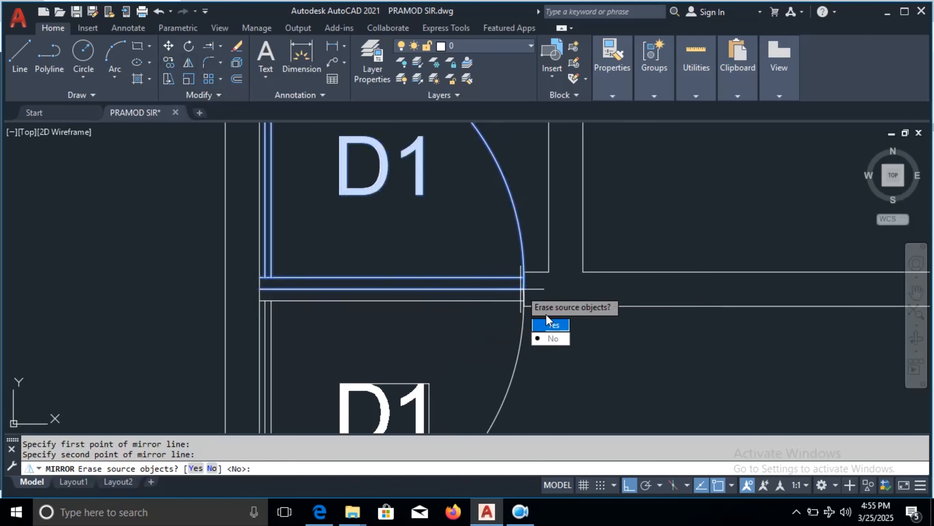
{"action": "left_click", "coordinate": [553, 338]}
{"action": "scroll", "coordinate": [349, 277], "scroll_direction": "down", "scroll_amount": 4}
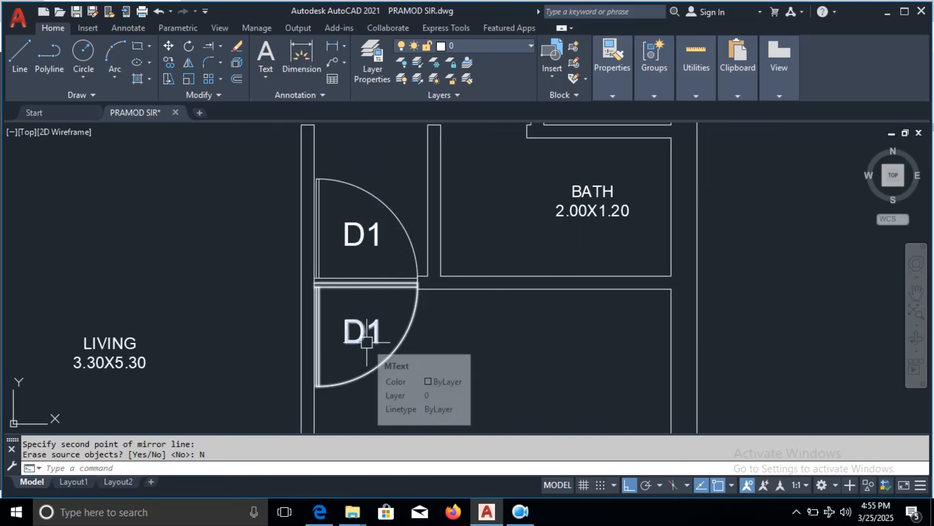
Delete the source D1 door above the lower bedroom's threshold.
{"action": "left_click", "coordinate": [373, 229]}
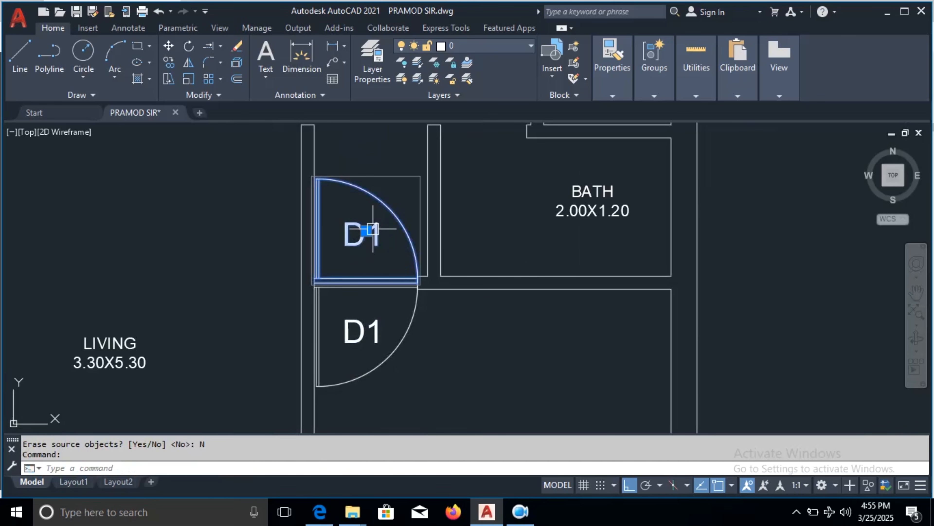
{"action": "key", "text": "Delete"}
{"action": "middle_click_drag", "start_coordinate": [566, 379], "coordinate": [421, 374]}
{"action": "scroll", "coordinate": [419, 374], "scroll_direction": "down", "scroll_amount": 4}
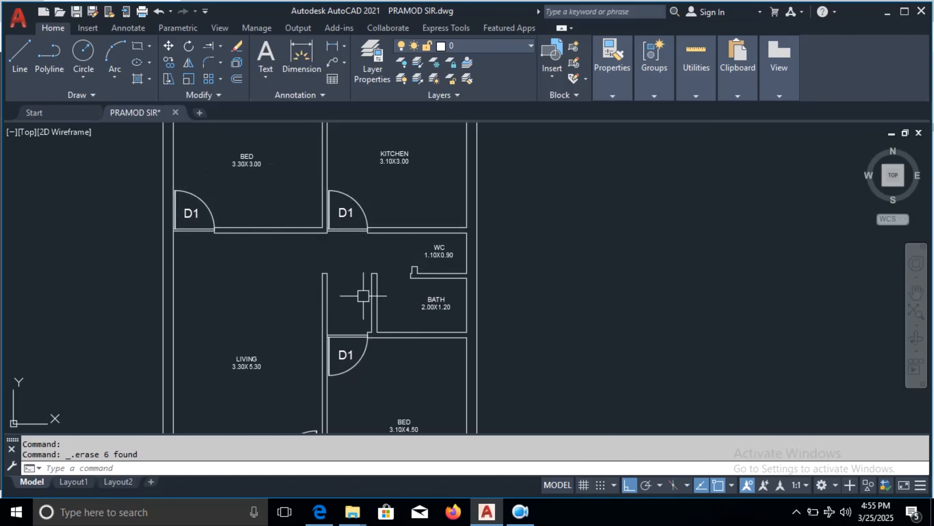
Switch to the reference plan AutoCAD 2022.pdf, examine the D2 doors of the WC and bath, and return to the AutoCAD drawing.
{"action": "scroll", "coordinate": [431, 288], "scroll_direction": "up", "scroll_amount": 5}
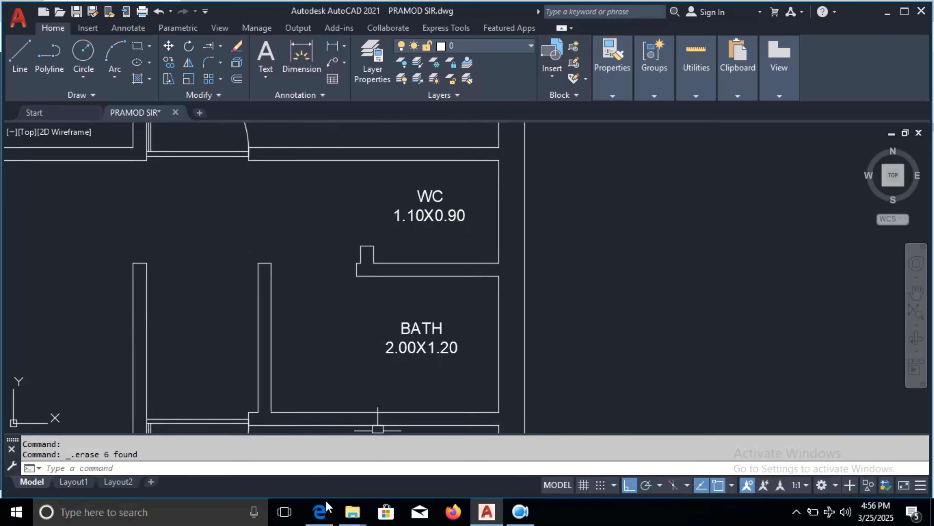
{"action": "left_click", "coordinate": [319, 512]}
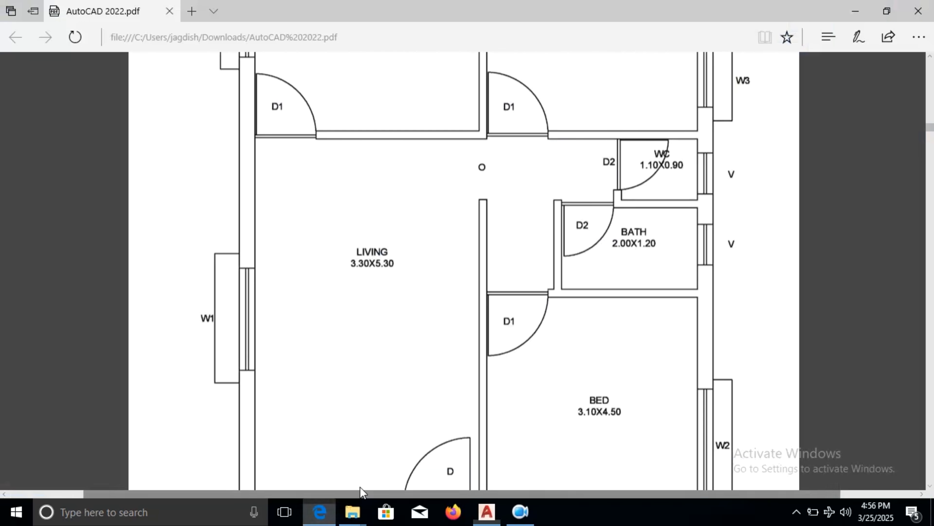
{"action": "scroll", "coordinate": [588, 227], "scroll_direction": "up", "scroll_amount": 2}
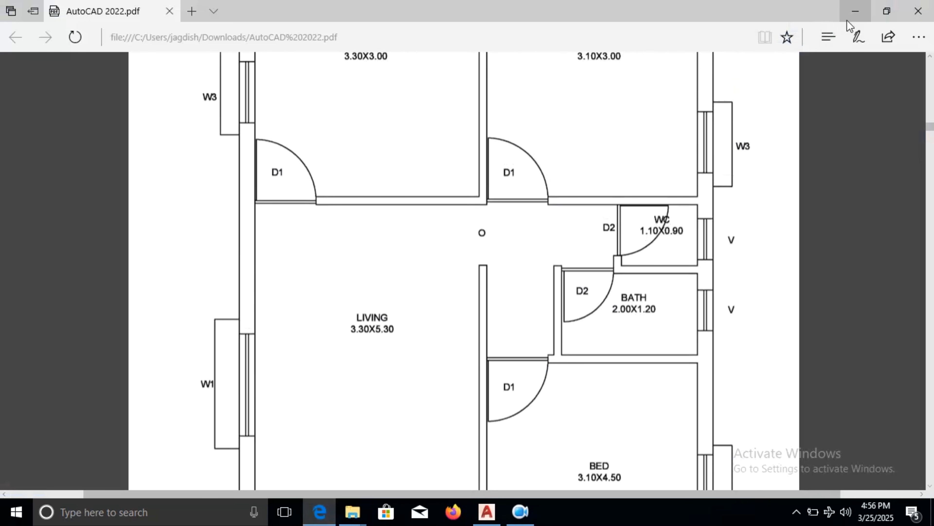
{"action": "left_click", "coordinate": [856, 11]}
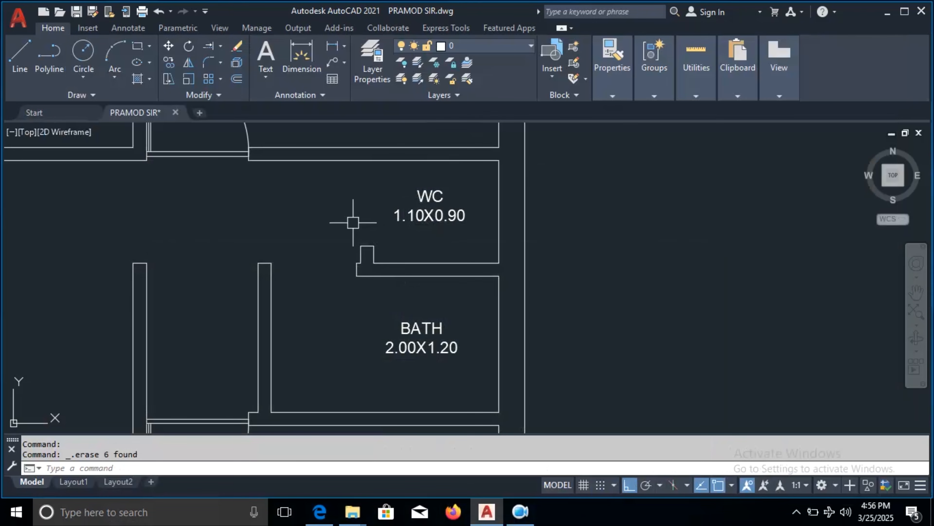
Draw a horizontal line about 0.75 long across the bath doorway, from the wall end's midpoint to the opposite wall.
{"action": "left_click", "coordinate": [20, 56]}
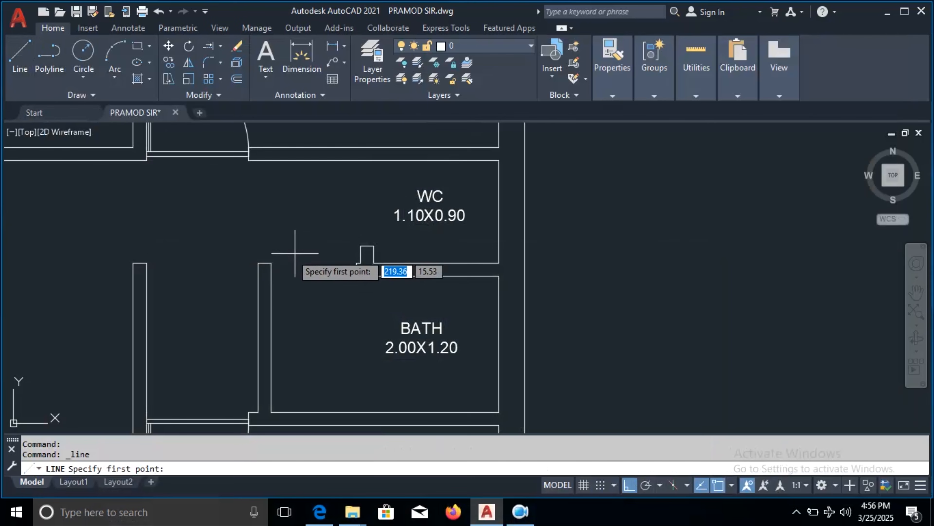
{"action": "left_click", "coordinate": [357, 269]}
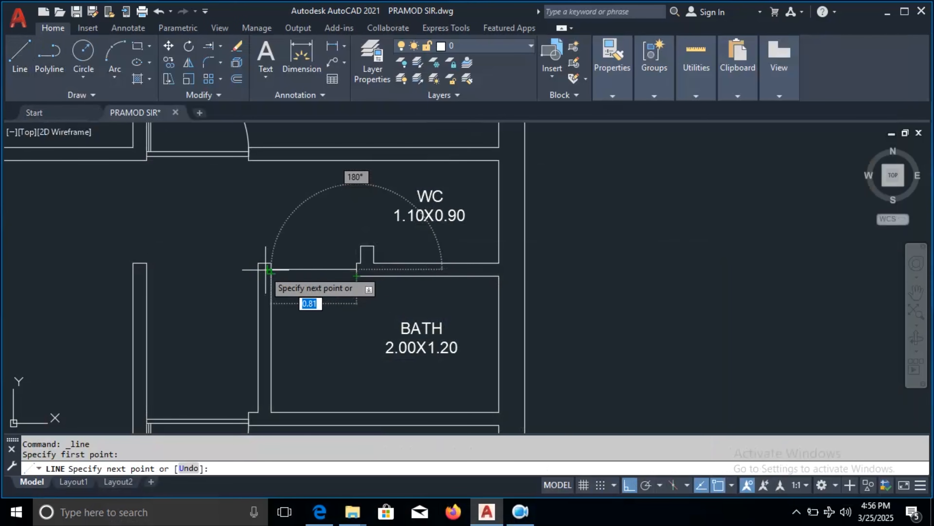
{"action": "left_click", "coordinate": [20, 55]}
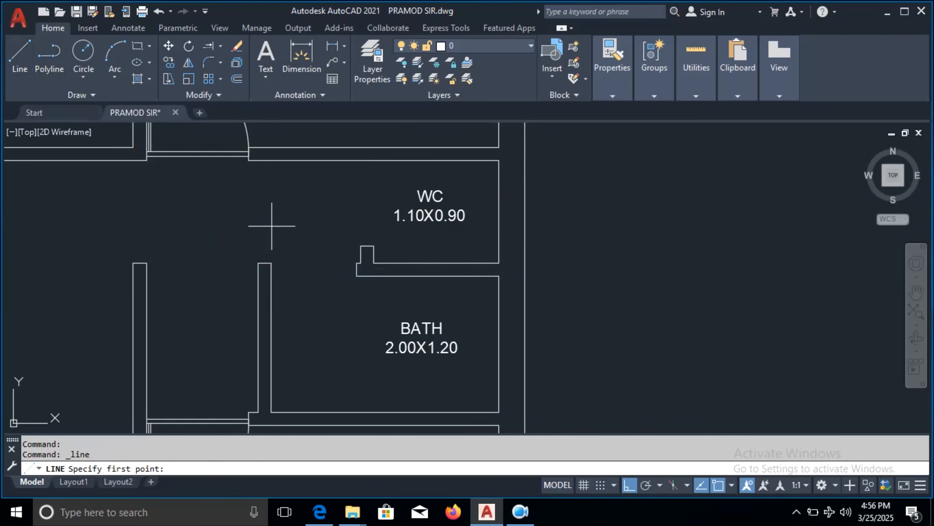
{"action": "left_click", "coordinate": [356, 268]}
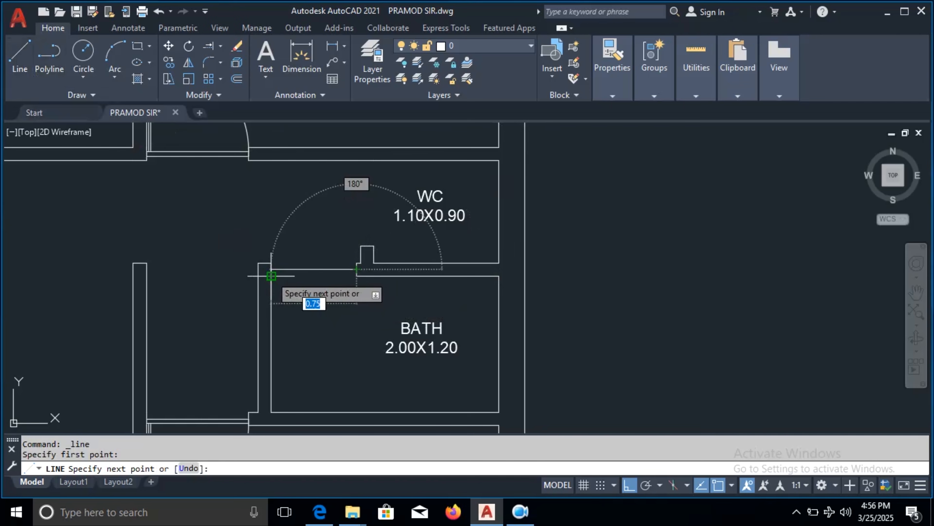
{"action": "left_click", "coordinate": [271, 269]}
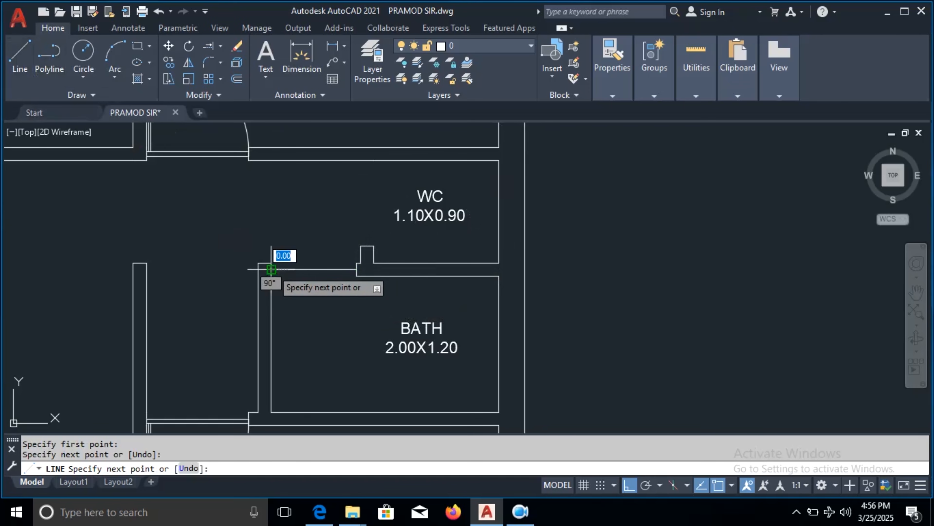
{"action": "key", "text": "Escape"}
Draw a vertical line across the WC doorway, from the midpoint of the short wall stub up to the kitchen wall.
{"action": "key", "text": "space"}
{"action": "left_click", "coordinate": [367, 245]}
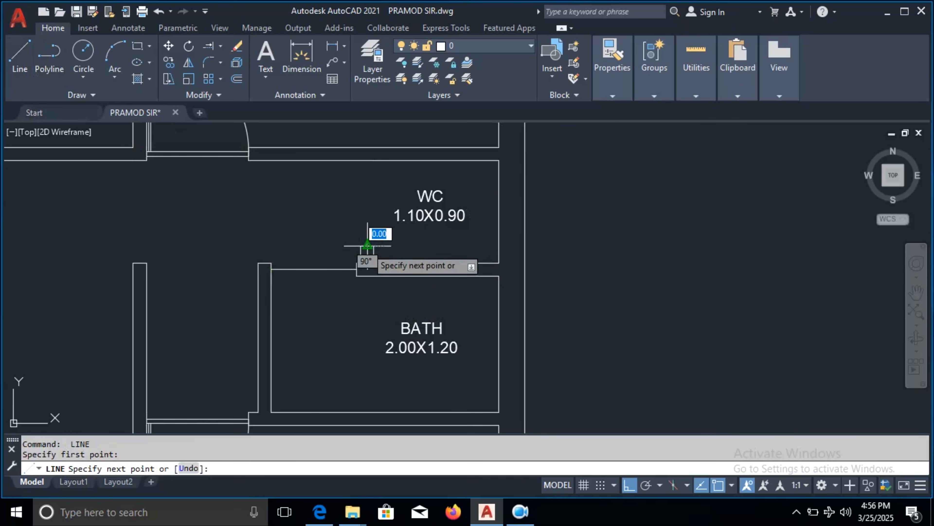
{"action": "left_click", "coordinate": [367, 159]}
{"action": "key", "text": "Escape"}
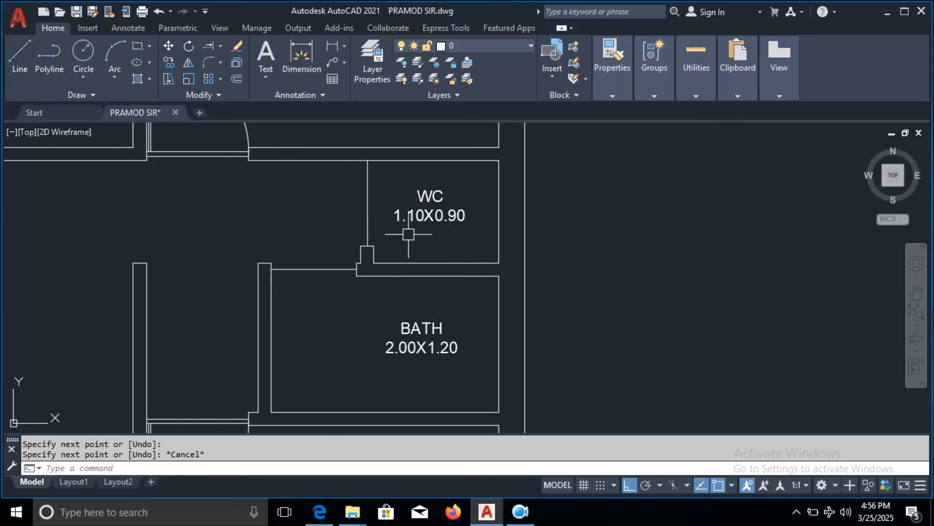
Offset the bath and WC doorway lines by 0.02 to both sides.
{"action": "key", "text": "Return"}
{"action": "type", "text": ".02"}
{"action": "key", "text": "Return"}
{"action": "left_click", "coordinate": [331, 269]}
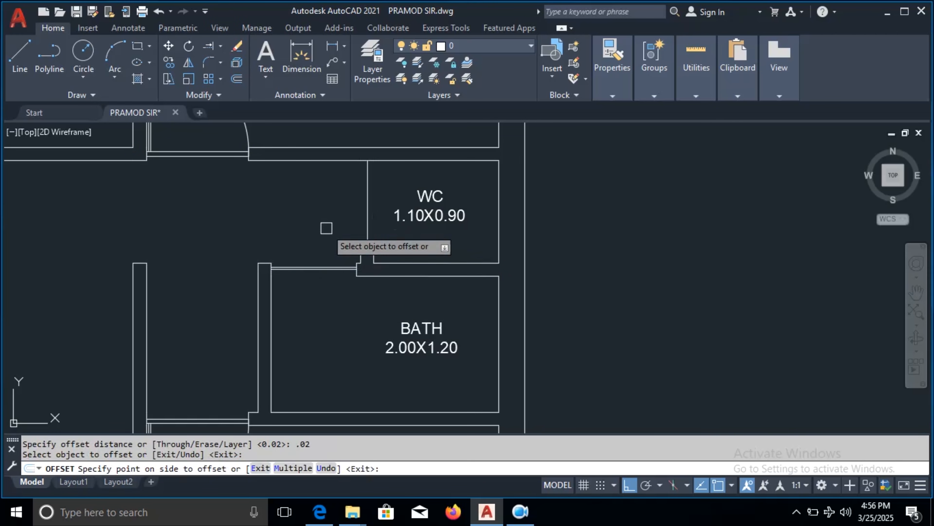
{"action": "left_click", "coordinate": [327, 254]}
{"action": "scroll", "coordinate": [328, 268], "scroll_direction": "up", "scroll_amount": 4}
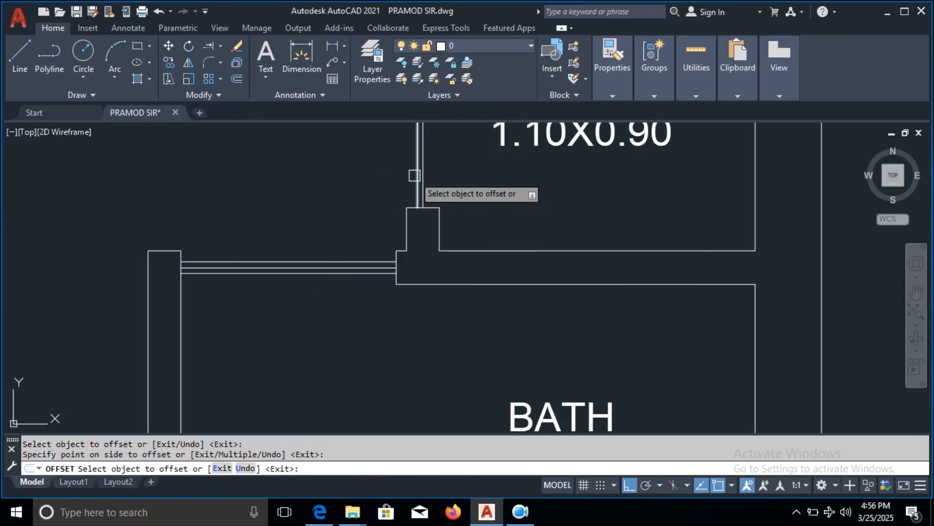
{"action": "scroll", "coordinate": [381, 309], "scroll_direction": "down", "scroll_amount": 4}
{"action": "key", "text": "Escape"}
{"action": "key", "text": "Escape"}
{"action": "scroll", "coordinate": [403, 223], "scroll_direction": "up", "scroll_amount": 3}
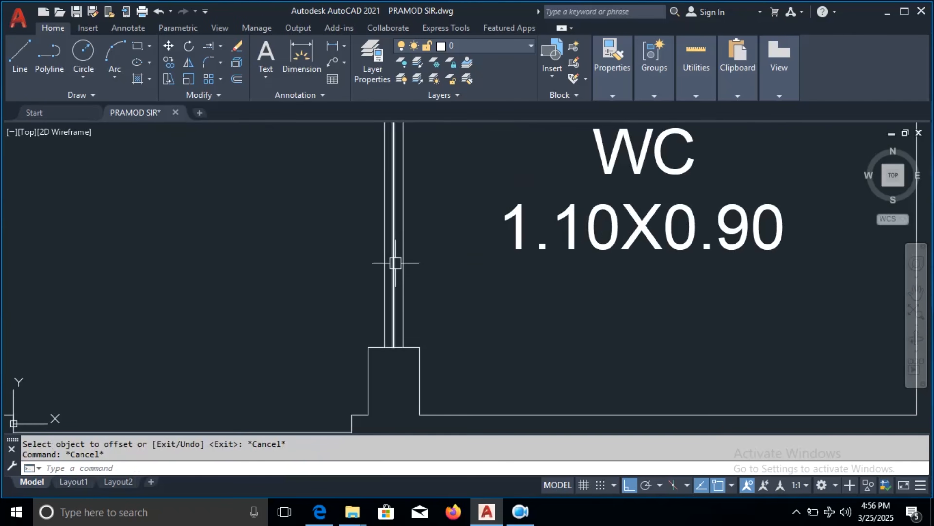
Delete the middle lines of the bath and WC doorways, keeping the two offset lines in each.
{"action": "scroll", "coordinate": [407, 255], "scroll_direction": "down", "scroll_amount": 3}
{"action": "left_click", "coordinate": [414, 254]}
{"action": "scroll", "coordinate": [362, 329], "scroll_direction": "up", "scroll_amount": 4}
{"action": "left_click", "coordinate": [371, 326]}
{"action": "key", "text": "Delete"}
{"action": "scroll", "coordinate": [262, 347], "scroll_direction": "down", "scroll_amount": 4}
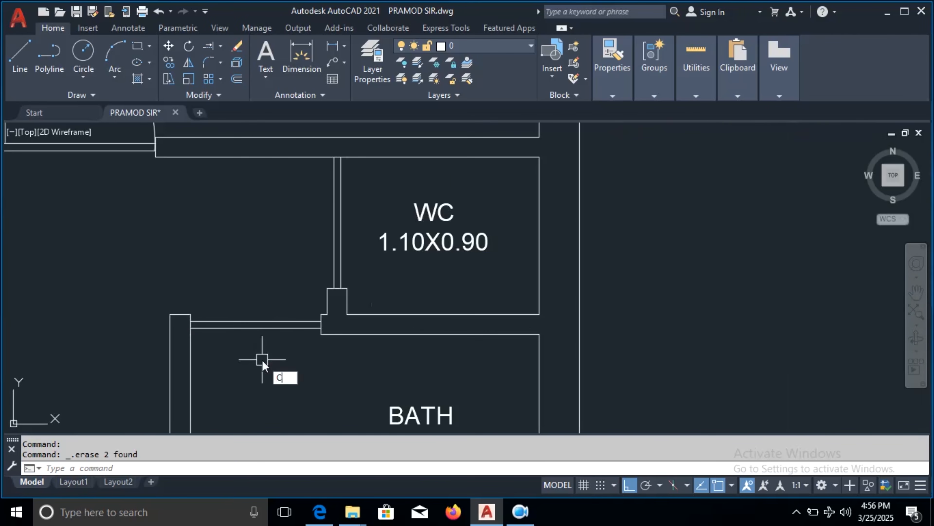
Draw a 0.75-radius circle centred on the left end of the bath doorway's lower line, reaching that line's other end.
{"action": "key", "text": "Return"}
{"action": "scroll", "coordinate": [184, 321], "scroll_direction": "up", "scroll_amount": 2}
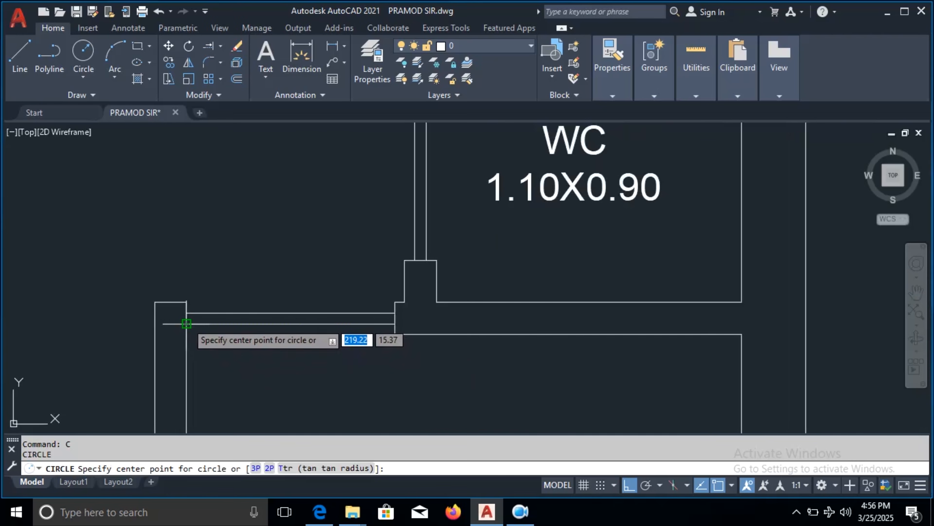
{"action": "left_click", "coordinate": [186, 323]}
{"action": "left_click", "coordinate": [396, 324]}
{"action": "scroll", "coordinate": [408, 304], "scroll_direction": "down", "scroll_amount": 4}
Try a 0.75-radius circle for the WC door, centred at the lower end of the doorway's right line.
{"action": "key", "text": "Return"}
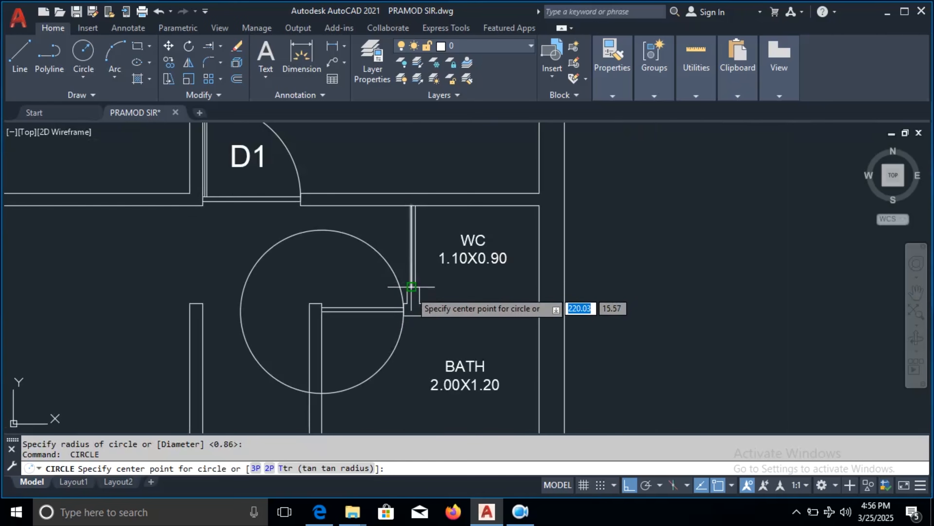
{"action": "left_click", "coordinate": [412, 287]}
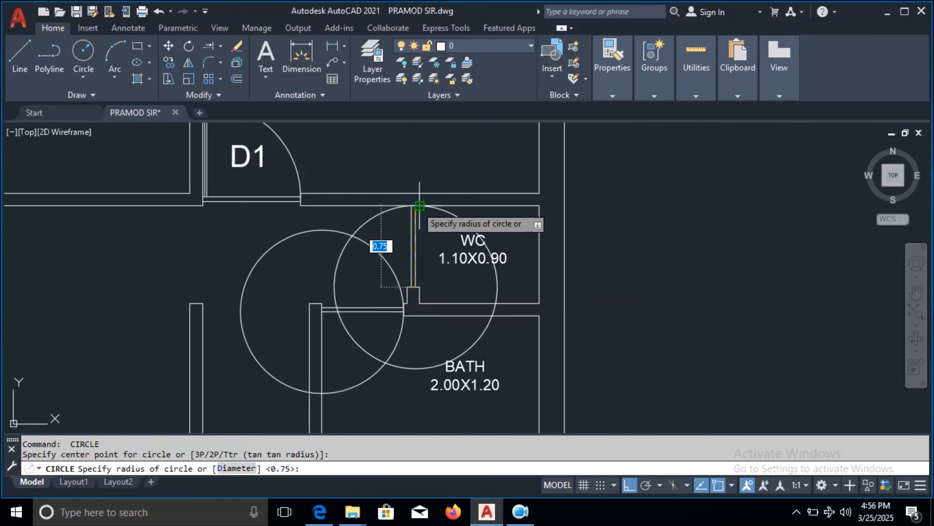
{"action": "scroll", "coordinate": [419, 205], "scroll_direction": "up", "scroll_amount": 3}
{"action": "left_click", "coordinate": [420, 206]}
{"action": "scroll", "coordinate": [421, 203], "scroll_direction": "down", "scroll_amount": 3}
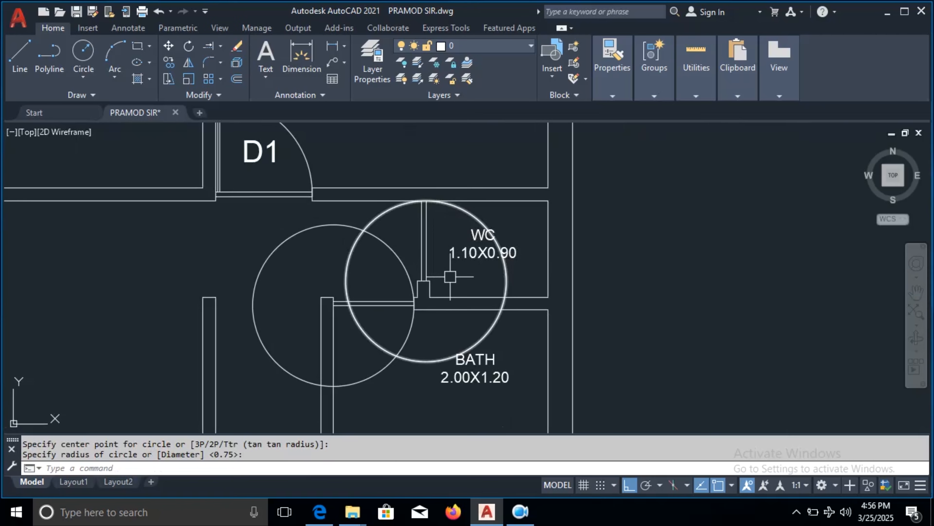
Erase the circle centred at the lower end of the WC doorway.
{"action": "left_click", "coordinate": [506, 280]}
{"action": "left_click", "coordinate": [506, 281]}
{"action": "key", "text": "Delete"}
{"action": "scroll", "coordinate": [442, 272], "scroll_direction": "up", "scroll_amount": 2}
{"action": "key", "text": "Return"}
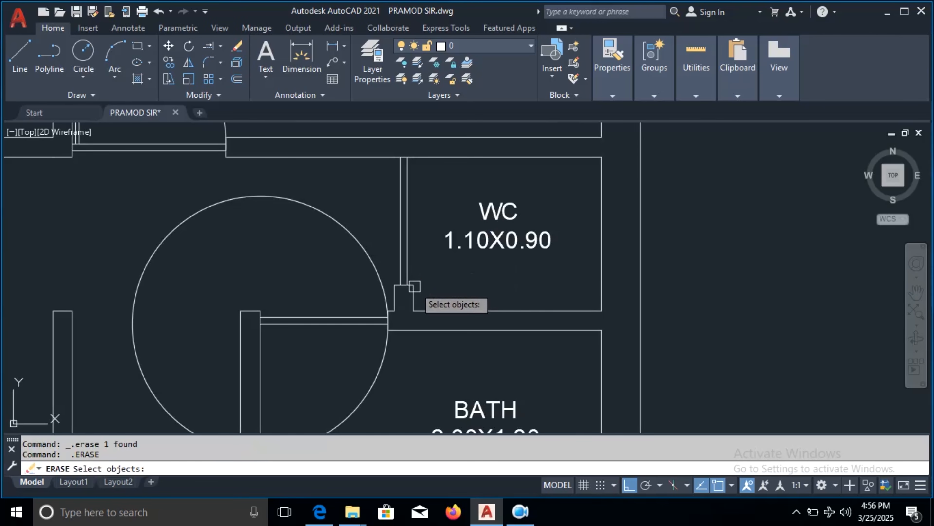
{"action": "key", "text": "Escape"}
{"action": "scroll", "coordinate": [444, 272], "scroll_direction": "down", "scroll_amount": 3}
{"action": "type", "text": "c"}
{"action": "key", "text": "Return"}
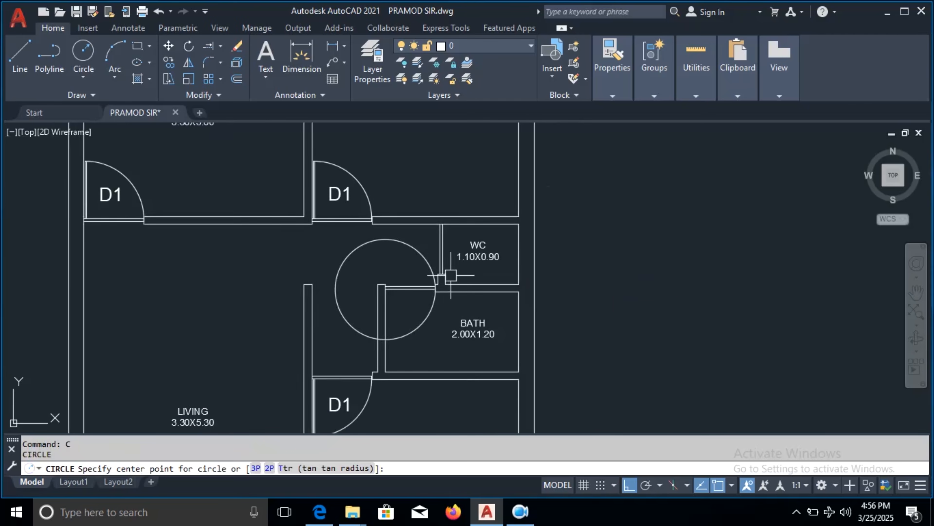
{"action": "key", "text": "Escape"}
Offset the bath's left wall line by 0.02 into the room, then offset the new line by 0.02 again.
{"action": "middle_click_drag", "start_coordinate": [423, 330], "coordinate": [334, 369]}
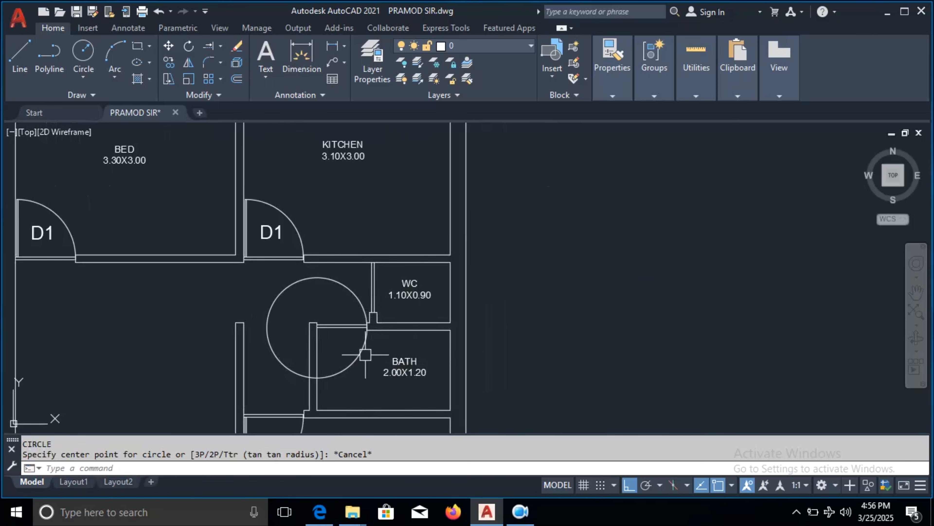
{"action": "scroll", "coordinate": [345, 363], "scroll_direction": "up", "scroll_amount": 2}
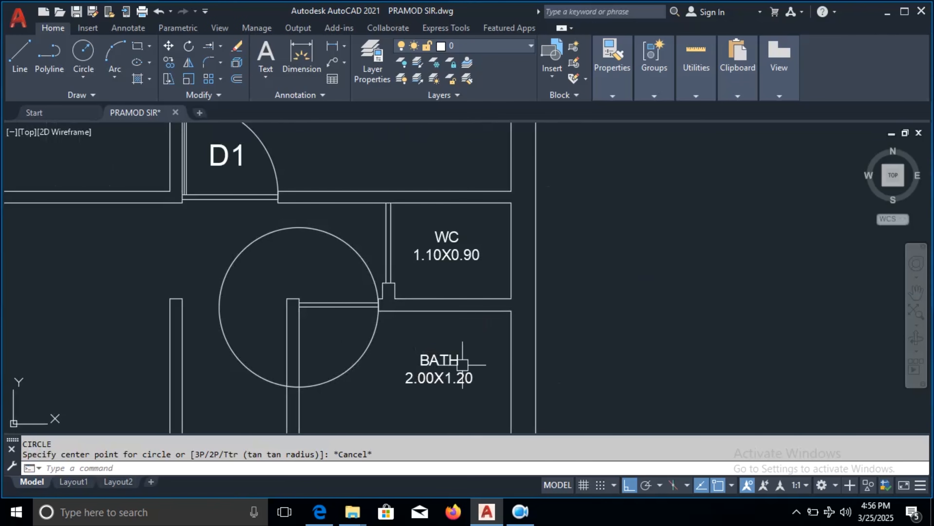
{"action": "scroll", "coordinate": [322, 369], "scroll_direction": "up", "scroll_amount": 2}
{"action": "key", "text": "Return"}
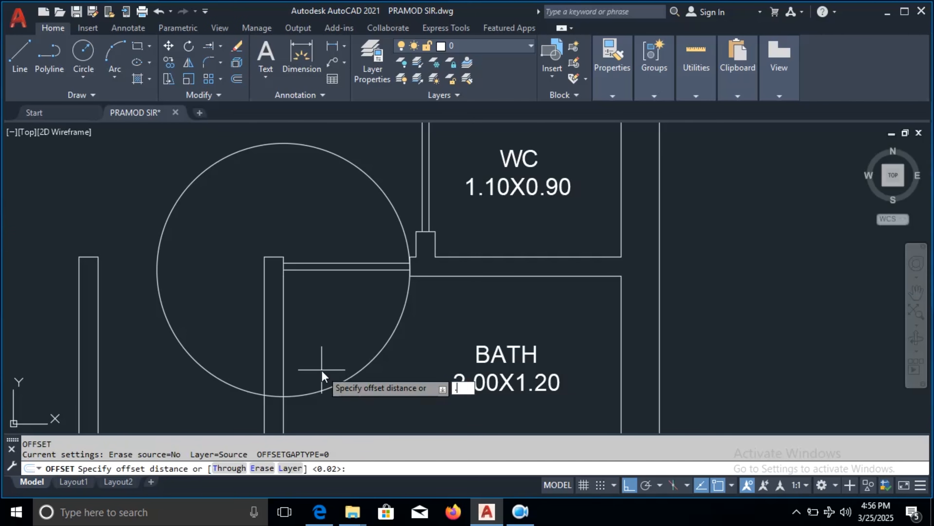
{"action": "type", "text": ".02"}
{"action": "key", "text": "Return"}
{"action": "left_click", "coordinate": [284, 327]}
{"action": "left_click", "coordinate": [313, 327]}
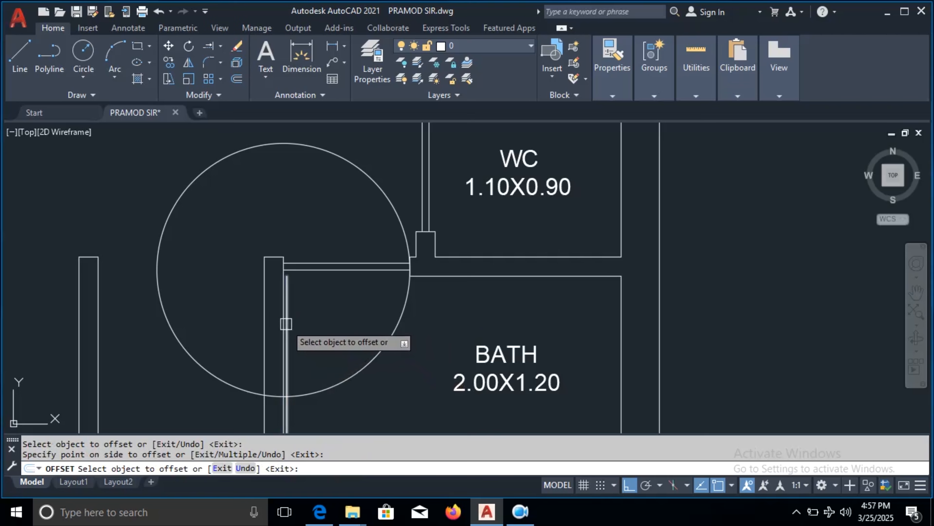
{"action": "left_click", "coordinate": [291, 320]}
{"action": "left_click", "coordinate": [317, 328]}
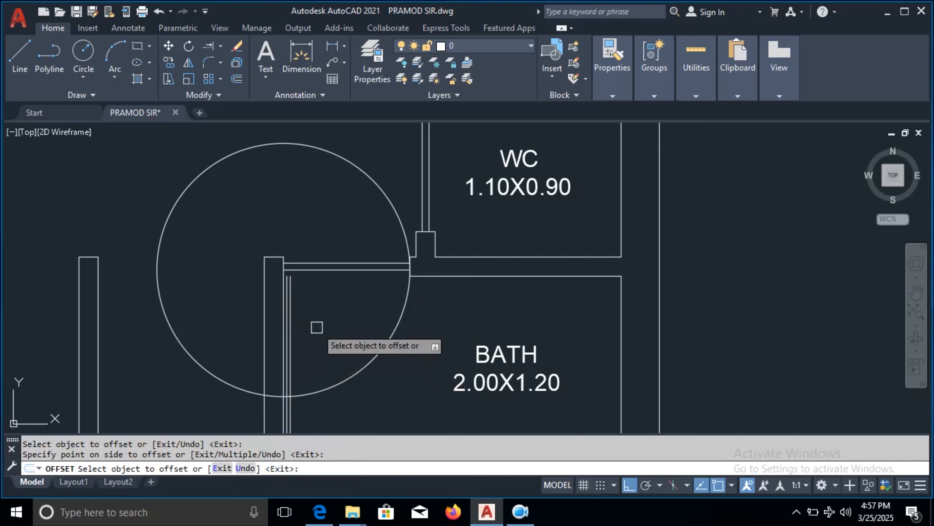
{"action": "key", "text": "Escape"}
Extend the two offset door-leaf lines up to the lower line of the bath doorway.
{"action": "left_click", "coordinate": [222, 46]}
{"action": "left_click", "coordinate": [228, 94]}
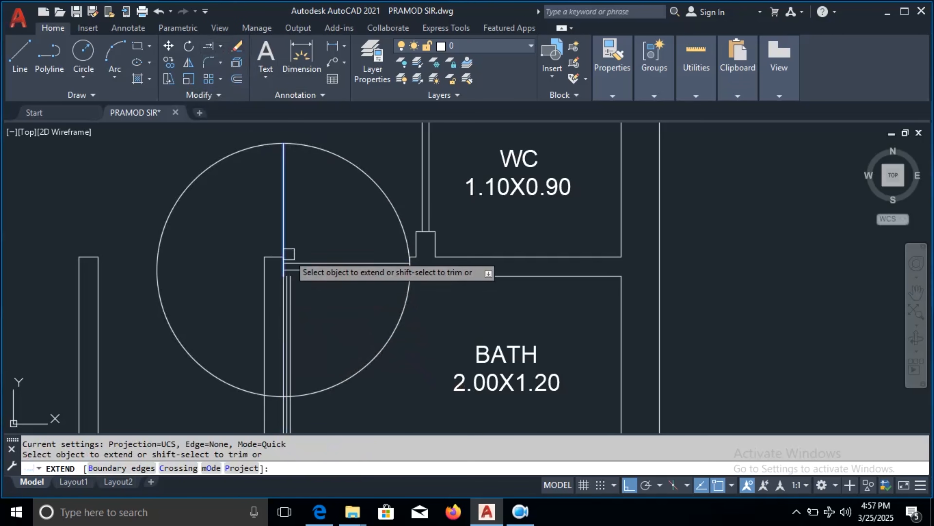
{"action": "scroll", "coordinate": [291, 288], "scroll_direction": "up", "scroll_amount": 3}
{"action": "left_click", "coordinate": [291, 288]}
{"action": "scroll", "coordinate": [293, 287], "scroll_direction": "up", "scroll_amount": 4}
{"action": "left_click", "coordinate": [270, 272]}
{"action": "scroll", "coordinate": [334, 271], "scroll_direction": "down", "scroll_amount": 4}
{"action": "scroll", "coordinate": [400, 317], "scroll_direction": "down", "scroll_amount": 3}
{"action": "key", "text": "Escape"}
Trim the bath circle to a quarter-circle swing ending at the door leaf, and cut the leaf lines off below the arc.
{"action": "type", "text": "tr"}
{"action": "key", "text": "Return"}
{"action": "left_click", "coordinate": [415, 166]}
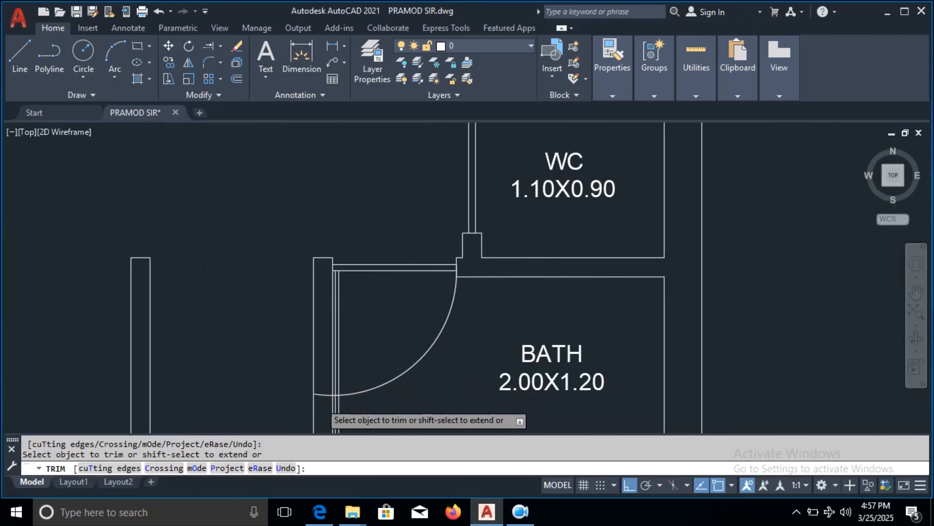
{"action": "scroll", "coordinate": [320, 390], "scroll_direction": "up", "scroll_amount": 4}
{"action": "left_click", "coordinate": [423, 409]}
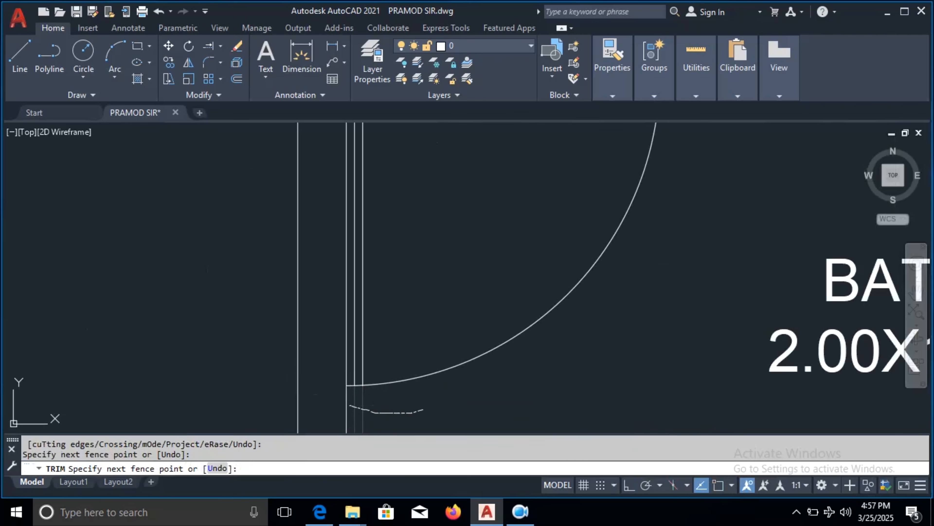
{"action": "left_click_drag", "start_coordinate": [350, 405], "coordinate": [350, 405]}
{"action": "scroll", "coordinate": [357, 395], "scroll_direction": "up", "scroll_amount": 4}
{"action": "left_click", "coordinate": [340, 369]}
{"action": "scroll", "coordinate": [383, 407], "scroll_direction": "down", "scroll_amount": 6}
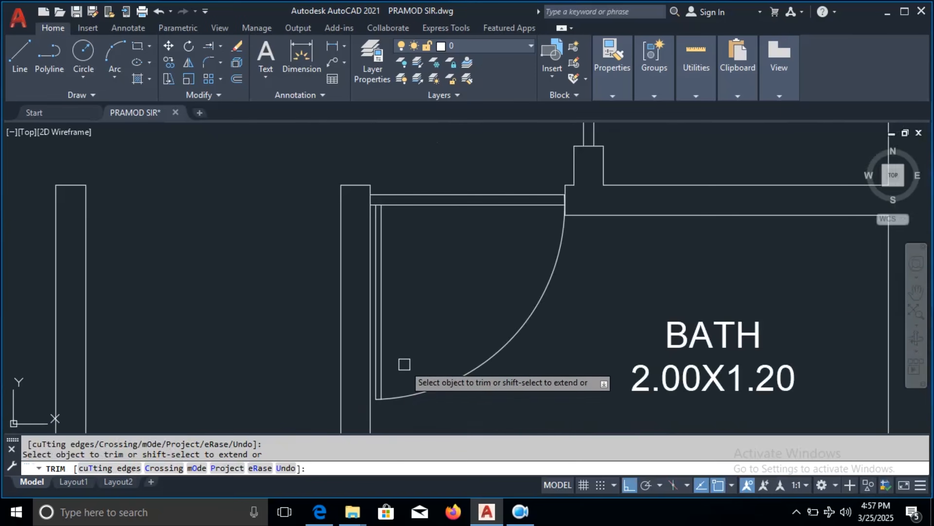
{"action": "scroll", "coordinate": [403, 366], "scroll_direction": "down", "scroll_amount": 2}
{"action": "key", "text": "Escape"}
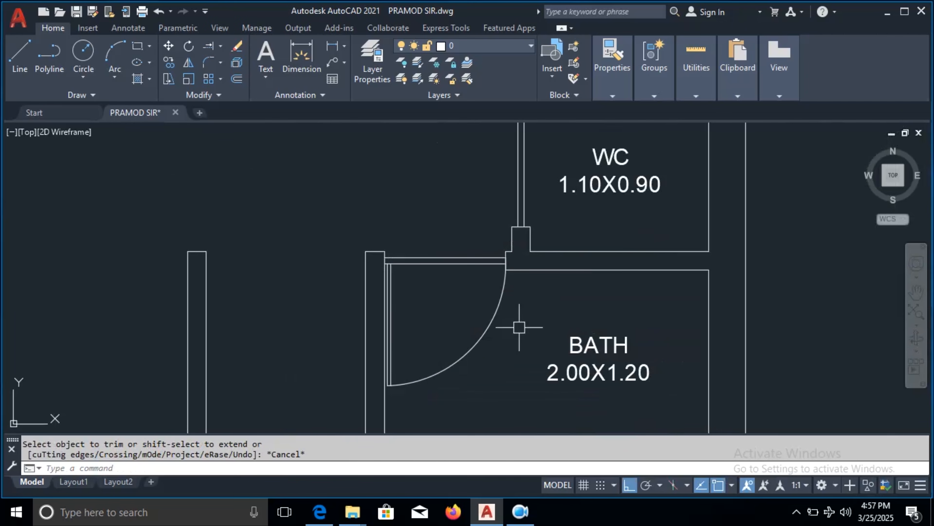
Add the multiline text label D2 inside the bath door swing.
{"action": "left_click", "coordinate": [276, 55]}
{"action": "left_click", "coordinate": [414, 291]}
{"action": "left_click", "coordinate": [451, 321]}
{"action": "type", "text": "D3"}
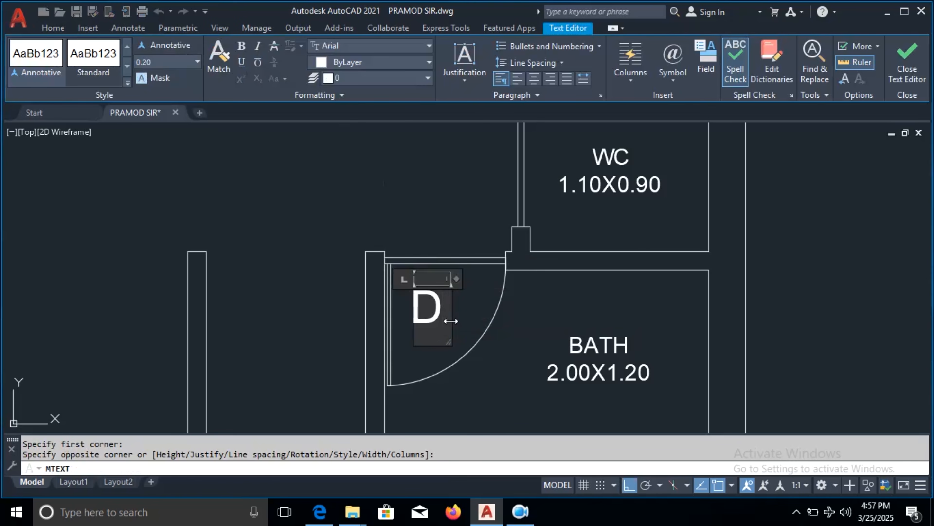
{"action": "left_click", "coordinate": [549, 338]}
Check the WC door's swing in AutoCAD 2022.pdf, return to AutoCAD, and draw a 0.75-radius circle centred on the WC doorway's upper right end.
{"action": "mouse_move", "coordinate": [523, 261]}
{"action": "middle_mouse_down"}
{"action": "mouse_move", "coordinate": [490, 261]}
{"action": "mouse_move", "coordinate": [362, 317]}
{"action": "middle_mouse_up"}
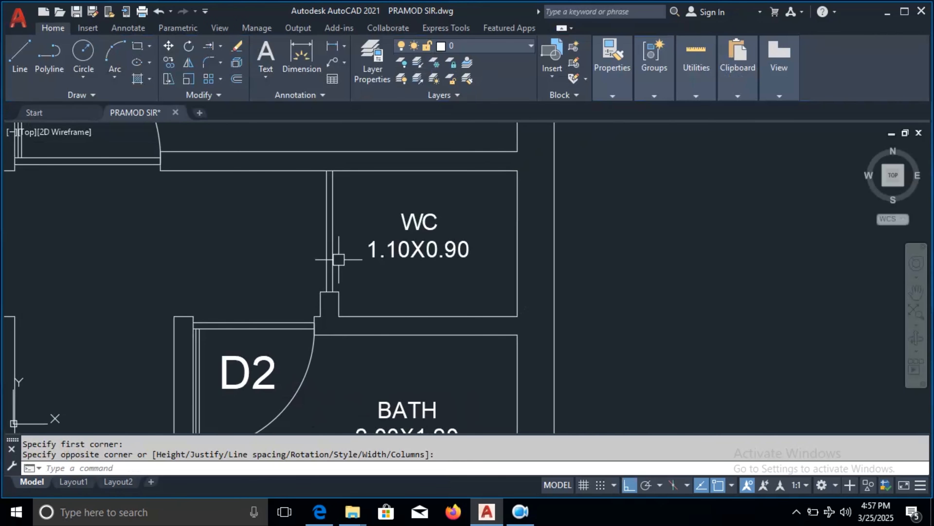
{"action": "type", "text": "C"}
{"action": "key", "text": "Return"}
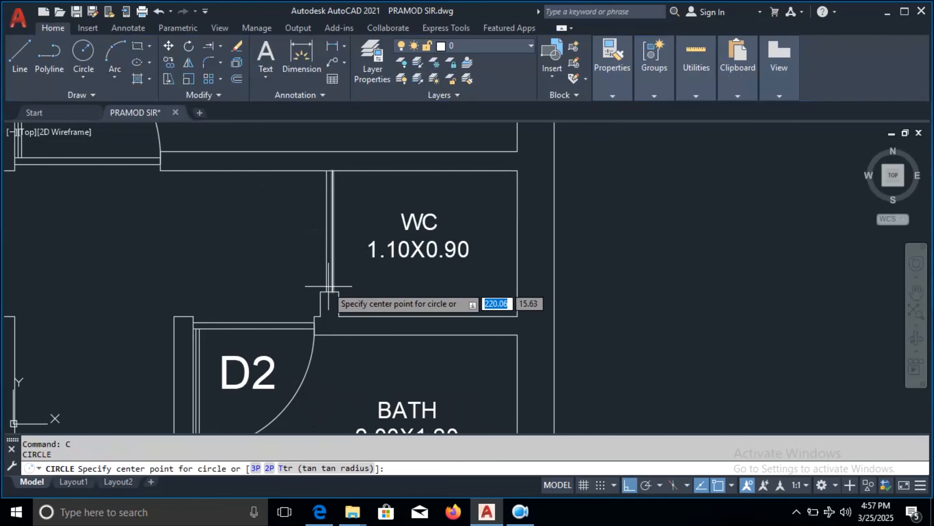
{"action": "key", "text": "alt+Tab"}
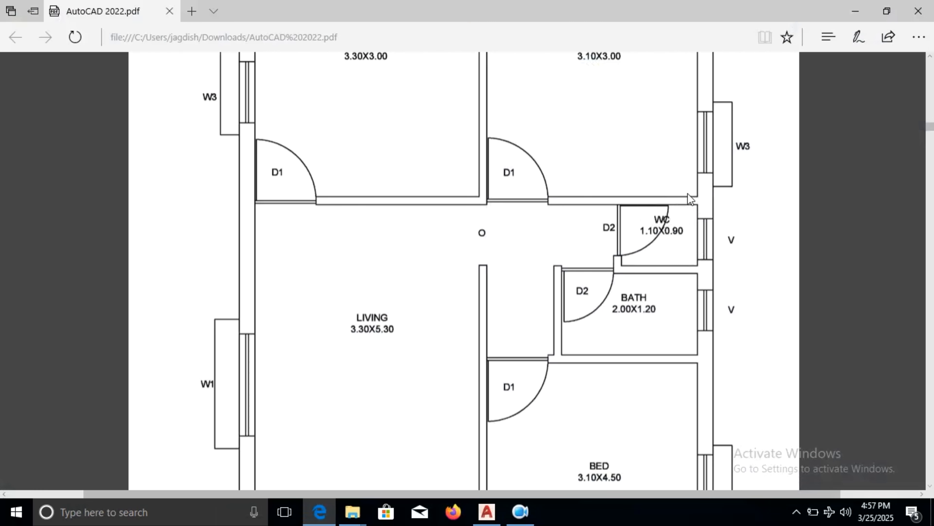
{"action": "key", "text": "alt+Tab"}
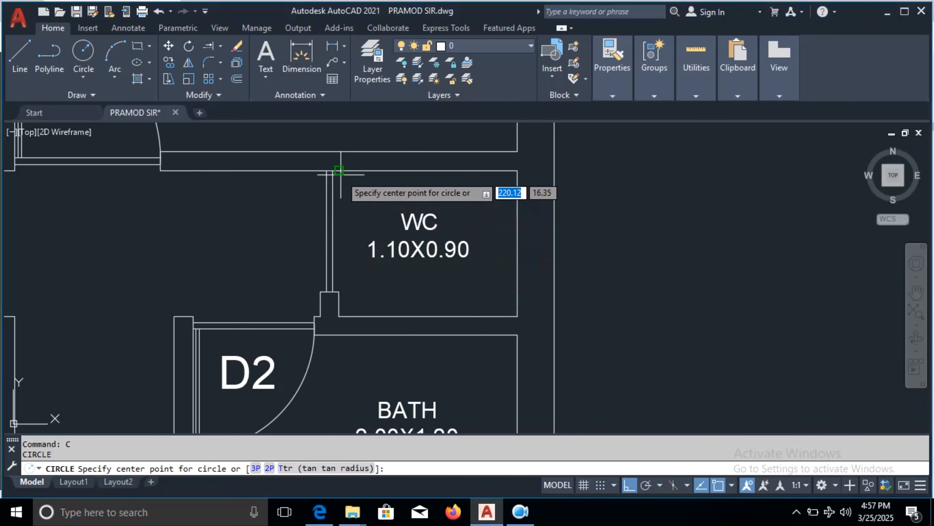
{"action": "left_click", "coordinate": [333, 170]}
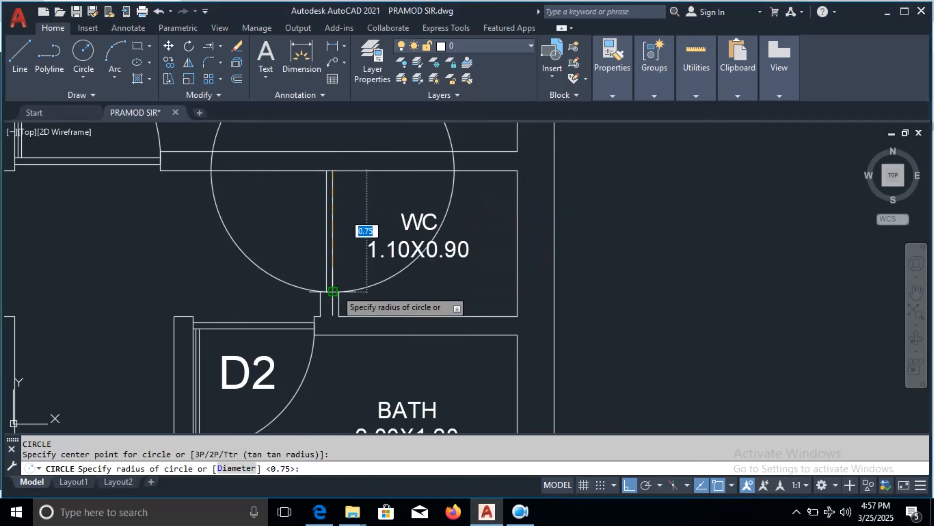
{"action": "scroll", "coordinate": [407, 164], "scroll_direction": "up", "scroll_amount": 2}
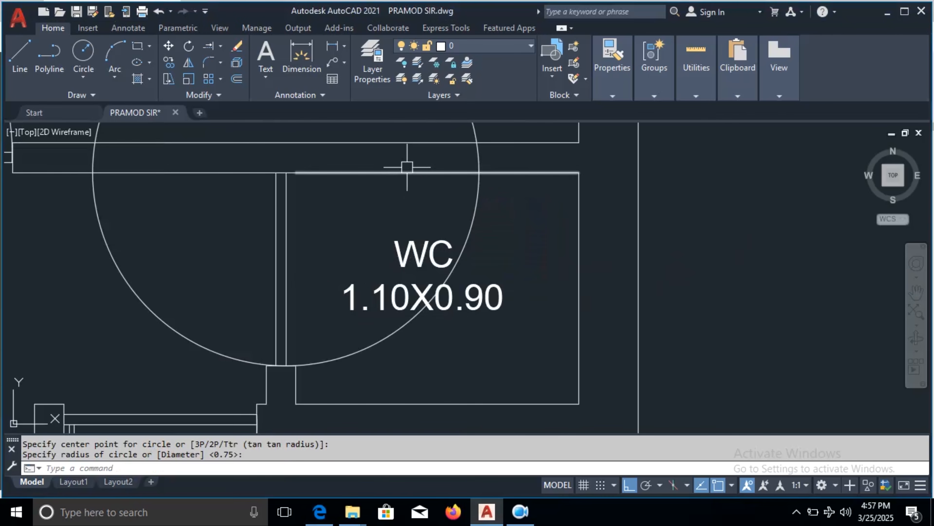
Offset the WC's upper wall line by 0.02 into the room, then offset the new line by 0.02 again.
{"action": "type", "text": "o"}
{"action": "key", "text": "Return"}
{"action": "key", "text": "Return"}
{"action": "left_click", "coordinate": [414, 173]}
{"action": "left_click", "coordinate": [409, 205]}
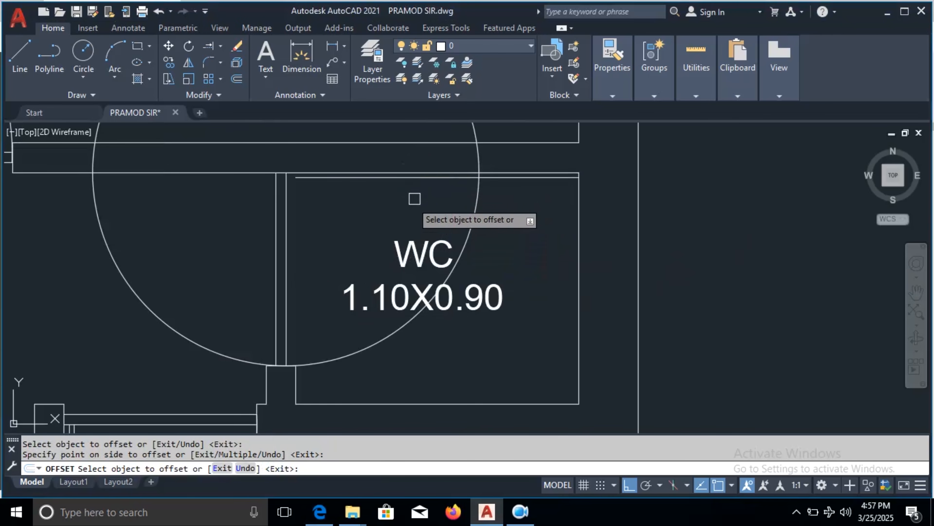
{"action": "left_click", "coordinate": [431, 178]}
{"action": "left_click", "coordinate": [428, 197]}
{"action": "key", "text": "Escape"}
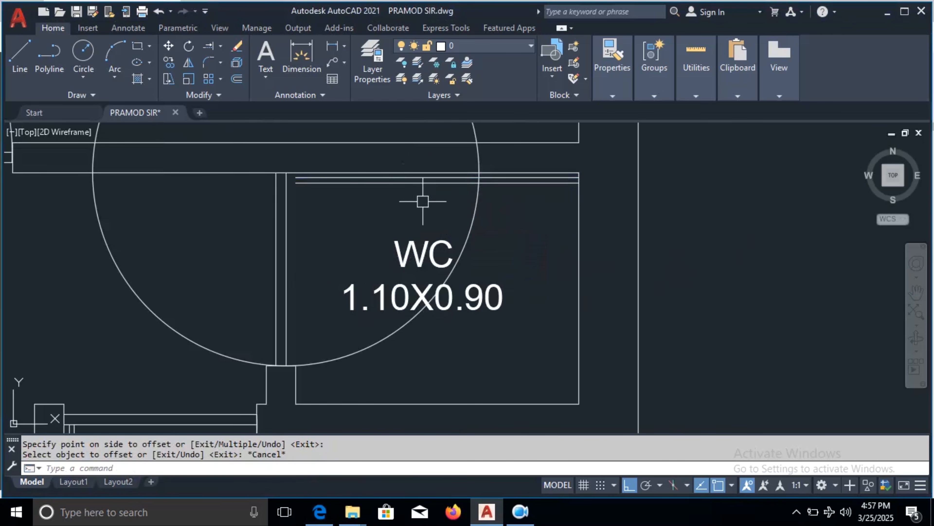
Extend the two offset door-leaf lines in the WC to the right line of its doorway.
{"action": "left_click", "coordinate": [212, 48]}
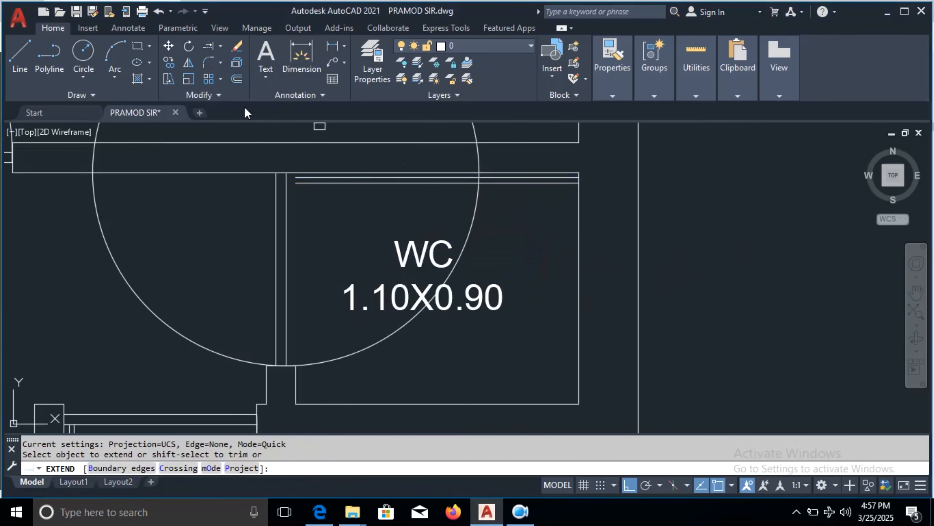
{"action": "left_click", "coordinate": [302, 178]}
{"action": "key", "text": "Escape"}
Trim away the parts of the WC circle outside the room, in the passage, kitchen and wall.
{"action": "type", "text": "TR"}
{"action": "key", "text": "Return"}
{"action": "scroll", "coordinate": [234, 359], "scroll_direction": "down", "scroll_amount": 3}
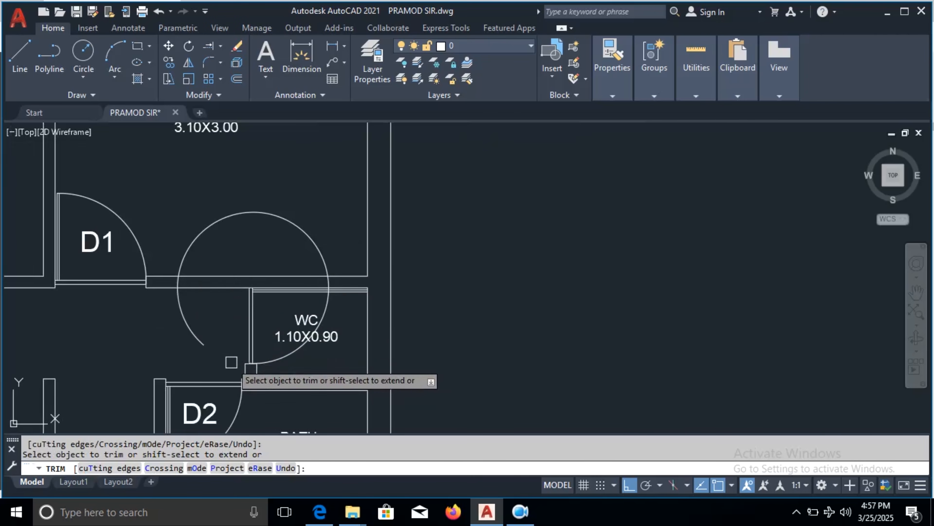
{"action": "scroll", "coordinate": [180, 265], "scroll_direction": "up", "scroll_amount": 3}
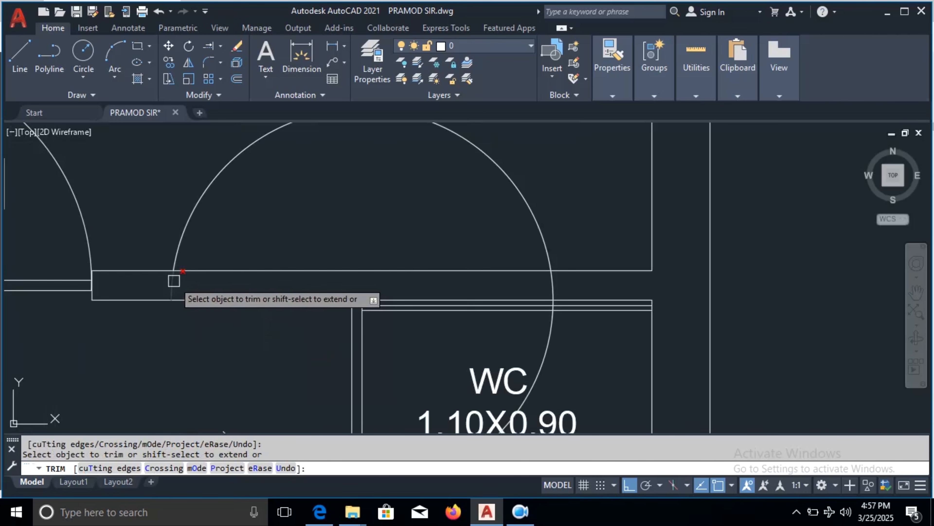
{"action": "scroll", "coordinate": [233, 385], "scroll_direction": "down", "scroll_amount": 2}
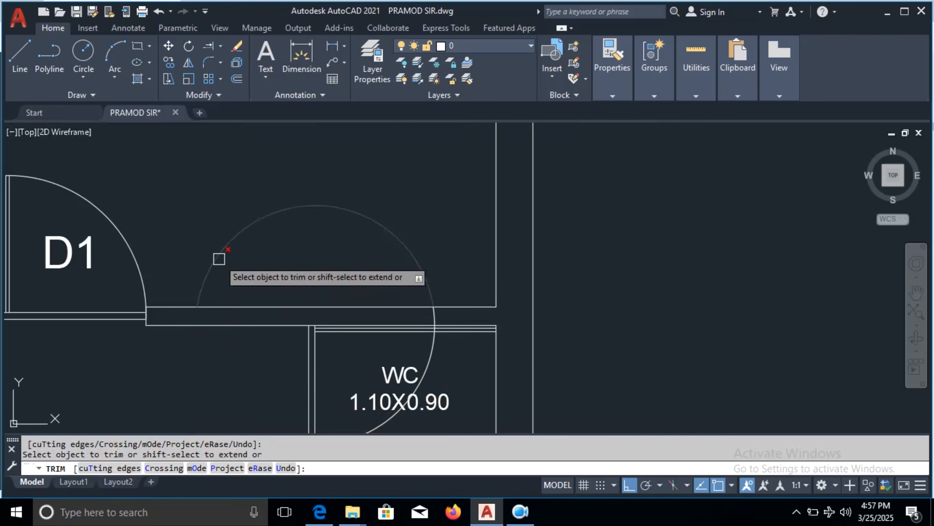
{"action": "scroll", "coordinate": [438, 319], "scroll_direction": "up", "scroll_amount": 4}
{"action": "left_click", "coordinate": [439, 275]}
{"action": "left_click", "coordinate": [418, 271]}
Trim the WC door-leaf lines beyond the arc and the short arc piece between the leaf and the wall.
{"action": "key", "text": "Return"}
{"action": "left_click", "coordinate": [491, 342]}
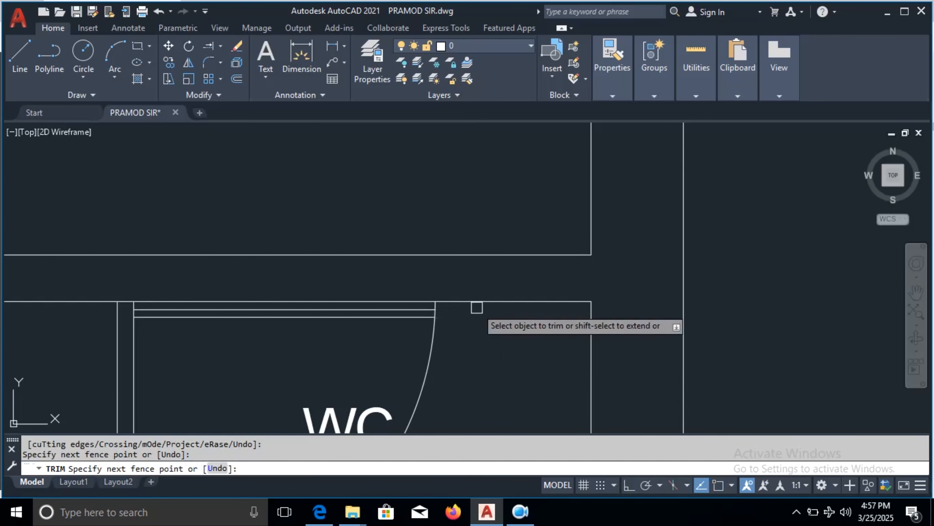
{"action": "scroll", "coordinate": [463, 310], "scroll_direction": "up", "scroll_amount": 2}
{"action": "scroll", "coordinate": [397, 307], "scroll_direction": "up", "scroll_amount": 3}
{"action": "left_click", "coordinate": [444, 297]}
{"action": "scroll", "coordinate": [443, 297], "scroll_direction": "down", "scroll_amount": 6}
{"action": "scroll", "coordinate": [443, 297], "scroll_direction": "down", "scroll_amount": 5}
{"action": "key", "text": "Escape"}
Move the WC room label straight down and about 0.22 to the right, into the room's lower-right corner clear of the door arc.
{"action": "scroll", "coordinate": [478, 250], "scroll_direction": "up", "scroll_amount": 3}
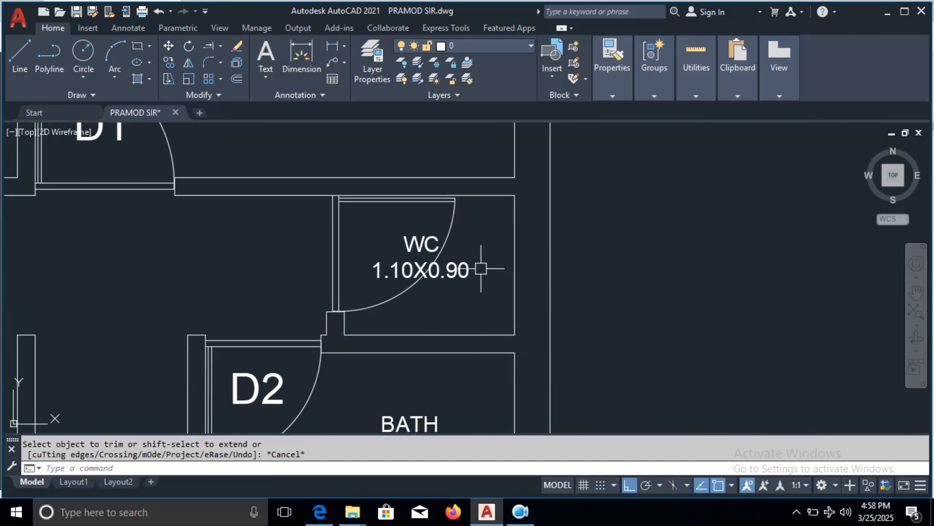
{"action": "left_click", "coordinate": [481, 269]}
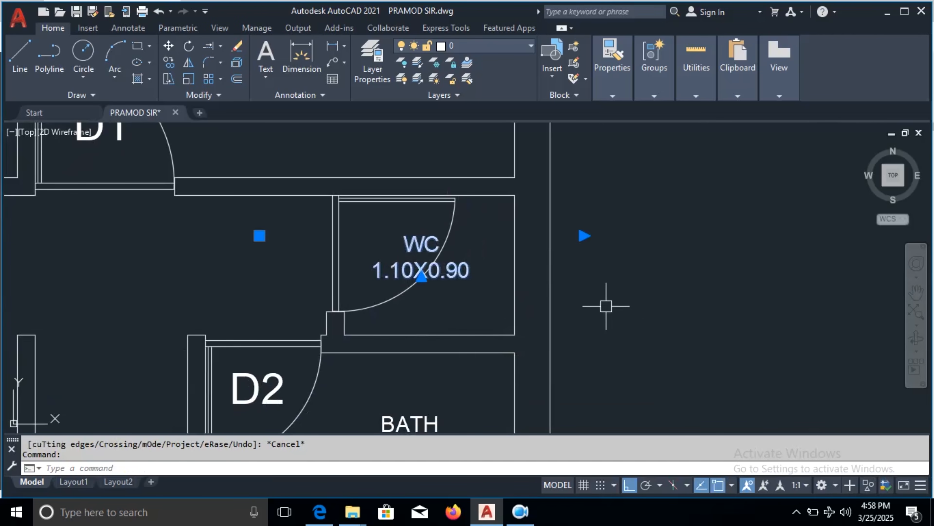
{"action": "left_click", "coordinate": [641, 283]}
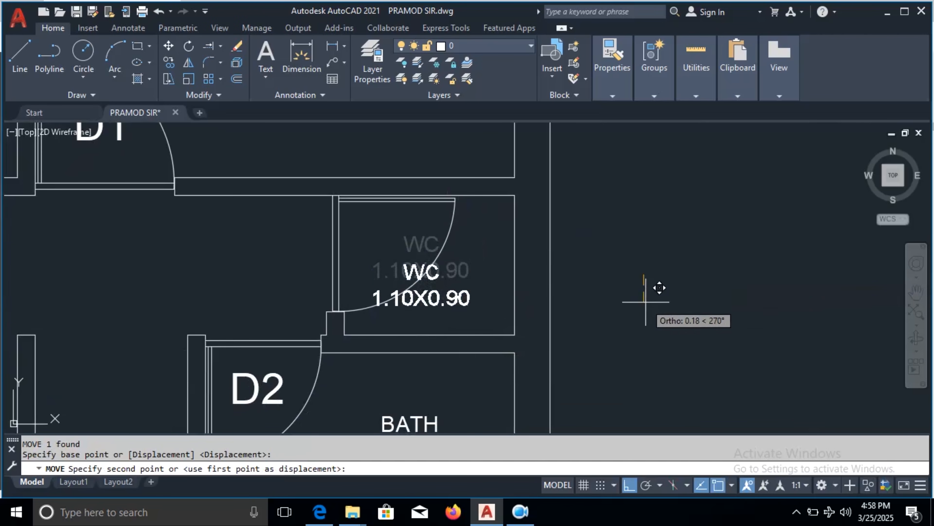
{"action": "left_click", "coordinate": [650, 322]}
{"action": "left_click", "coordinate": [441, 309]}
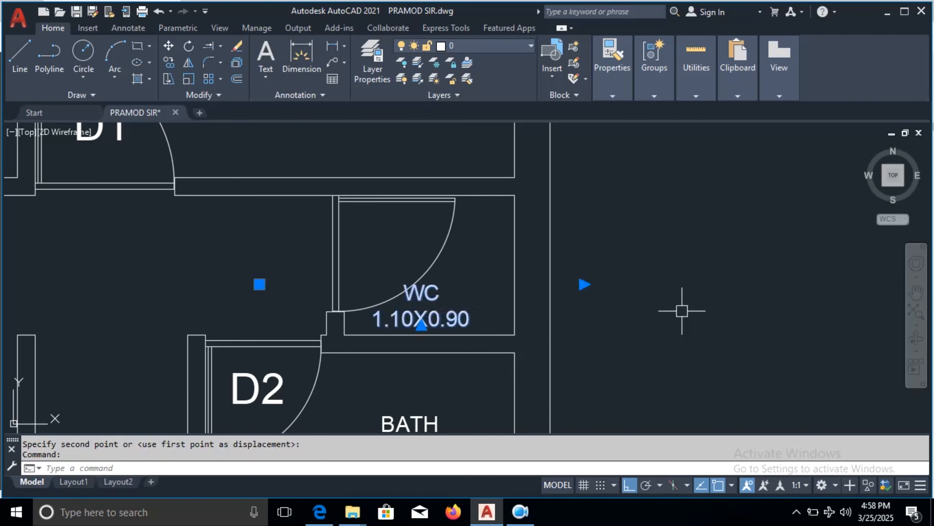
{"action": "type", "text": "m"}
{"action": "key", "text": "Return"}
{"action": "left_click", "coordinate": [583, 320]}
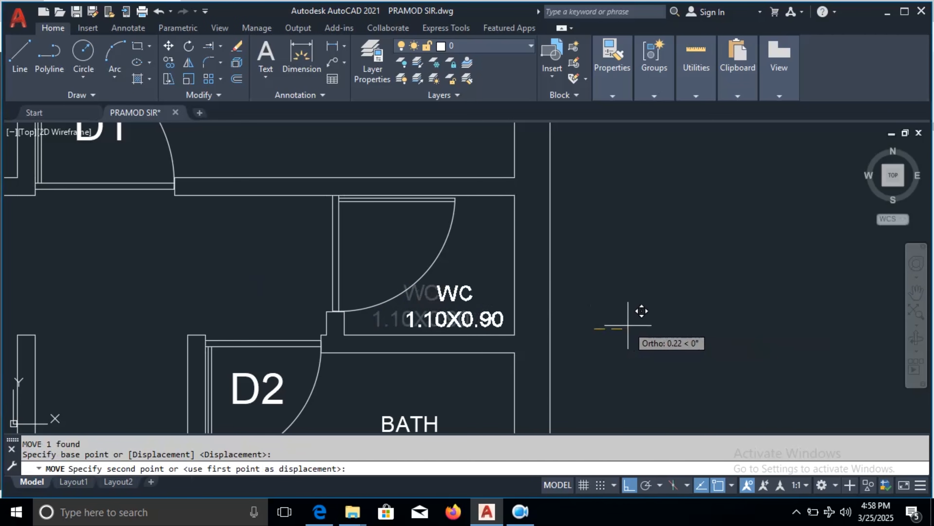
{"action": "left_click", "coordinate": [617, 320]}
{"action": "key", "text": "Escape"}
Copy the D2 label from the bath door into the WC door swing, with Ortho off for the diagonal placement.
{"action": "left_click", "coordinate": [251, 383]}
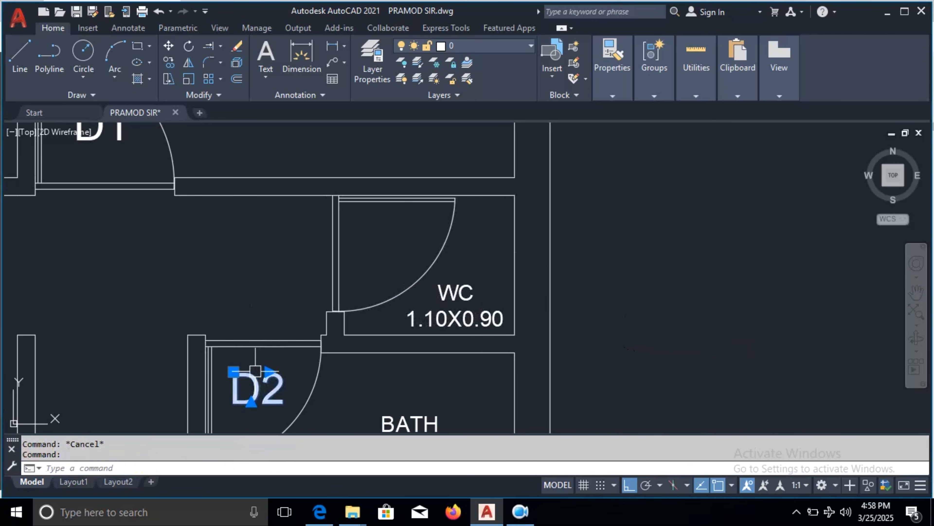
{"action": "middle_click_drag", "start_coordinate": [329, 324], "coordinate": [356, 289]}
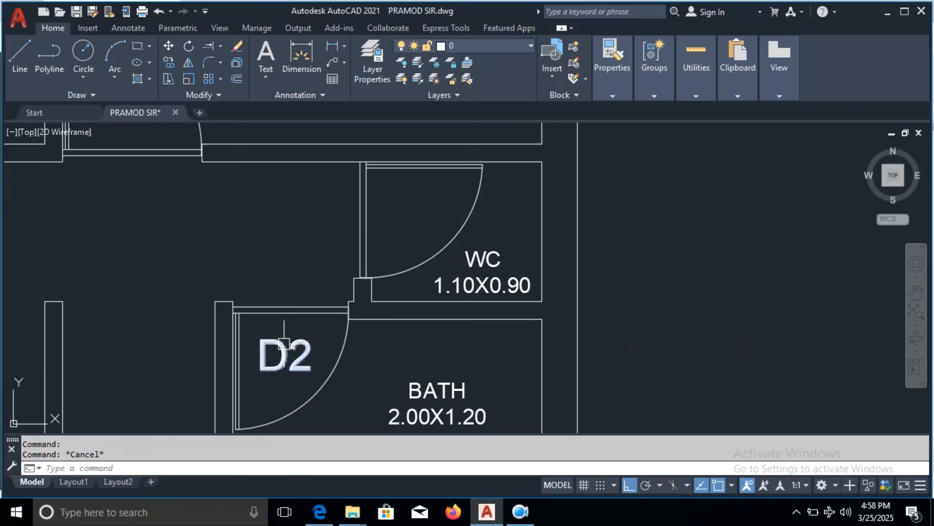
{"action": "type", "text": "c"}
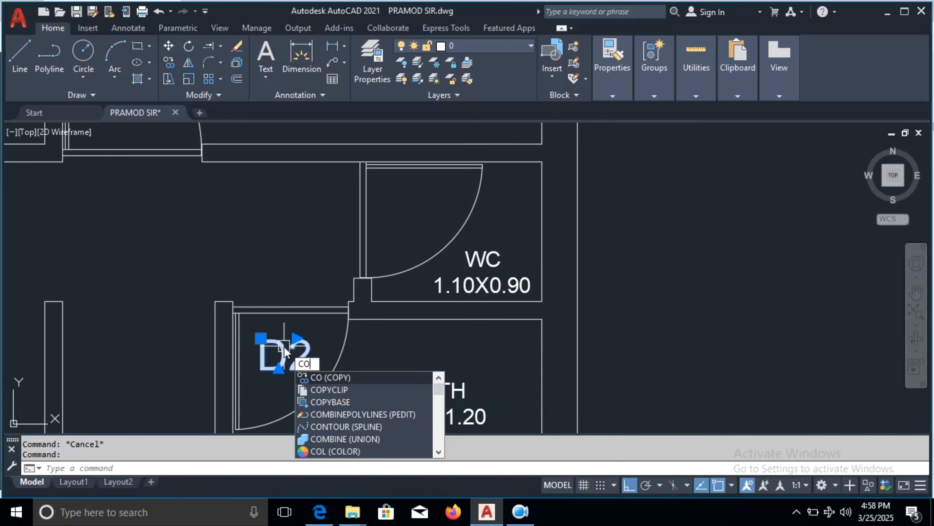
{"action": "key", "text": "Return"}
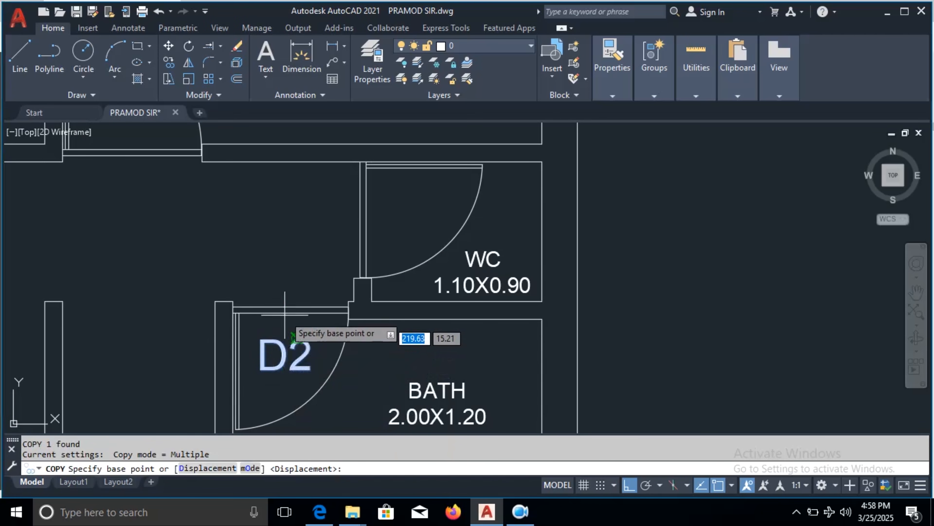
{"action": "left_click", "coordinate": [276, 349]}
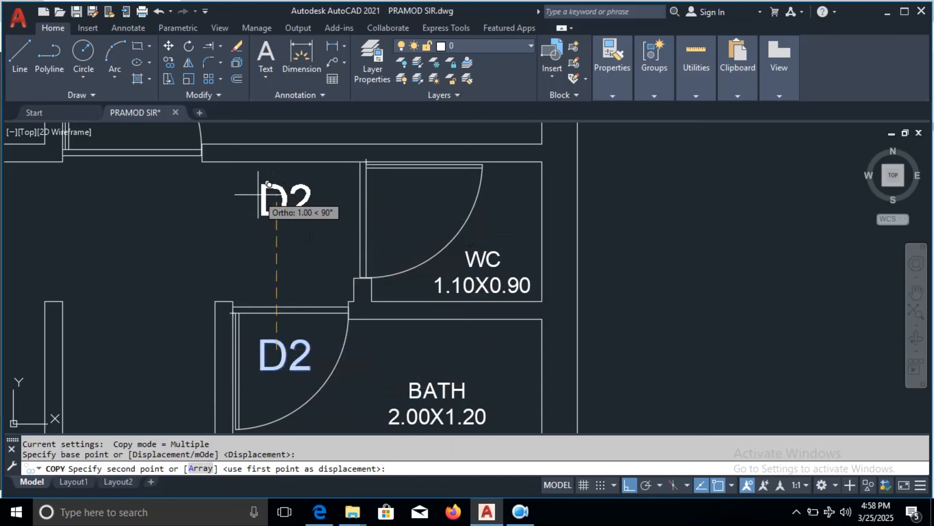
{"action": "key", "text": "F8"}
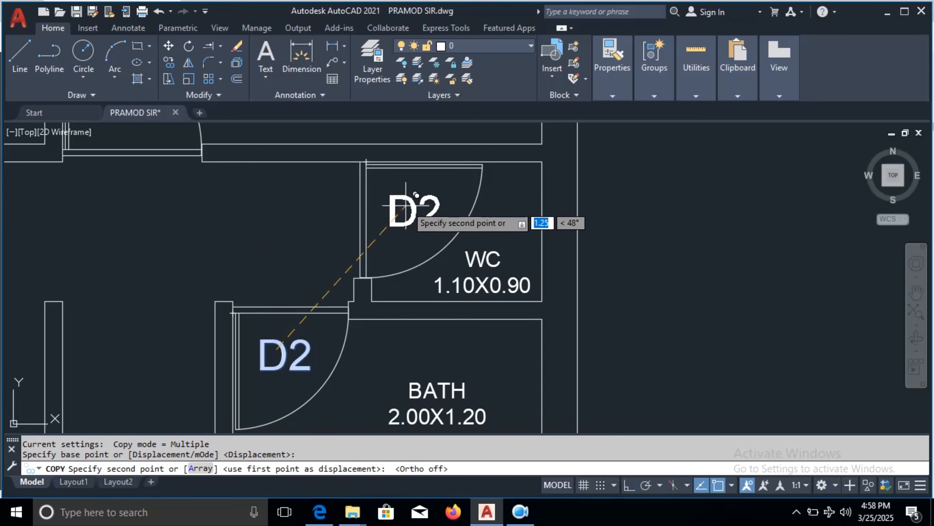
{"action": "left_click", "coordinate": [410, 200]}
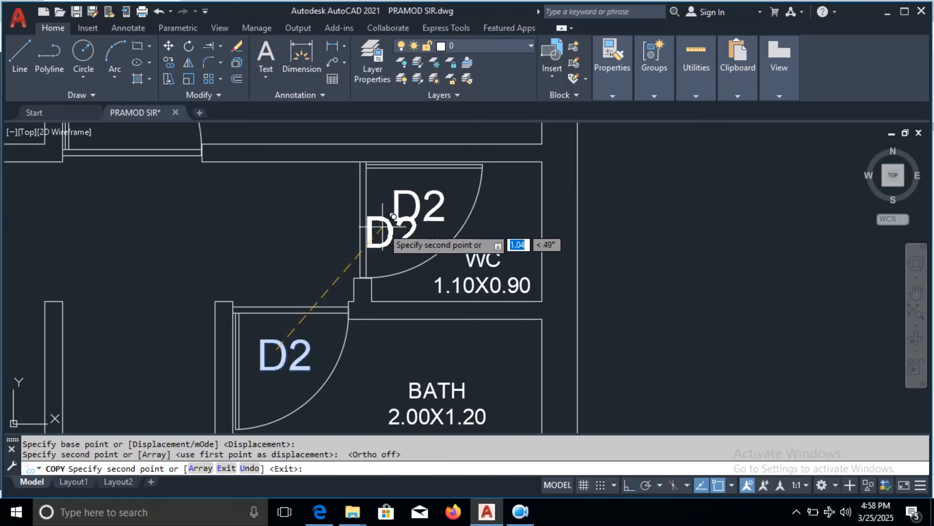
{"action": "key", "text": "Escape"}
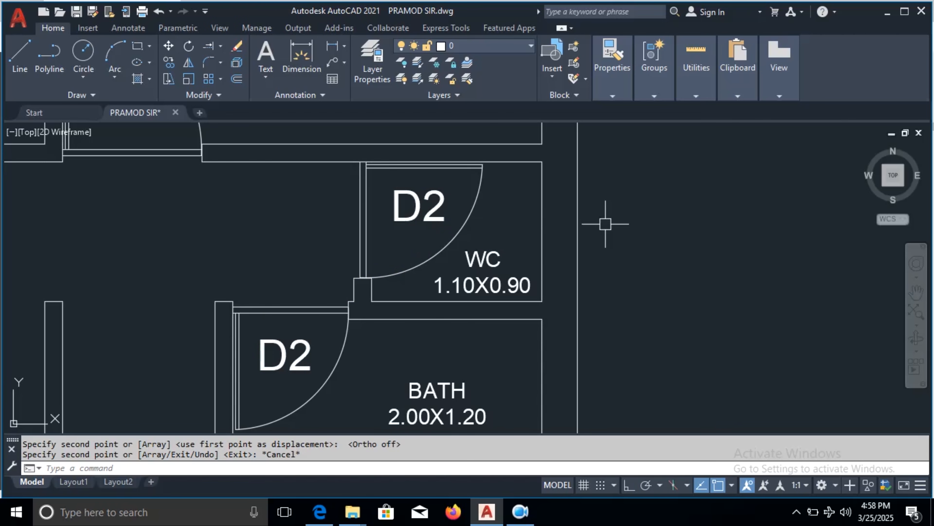
{"action": "scroll", "coordinate": [482, 216], "scroll_direction": "down", "scroll_amount": 8}
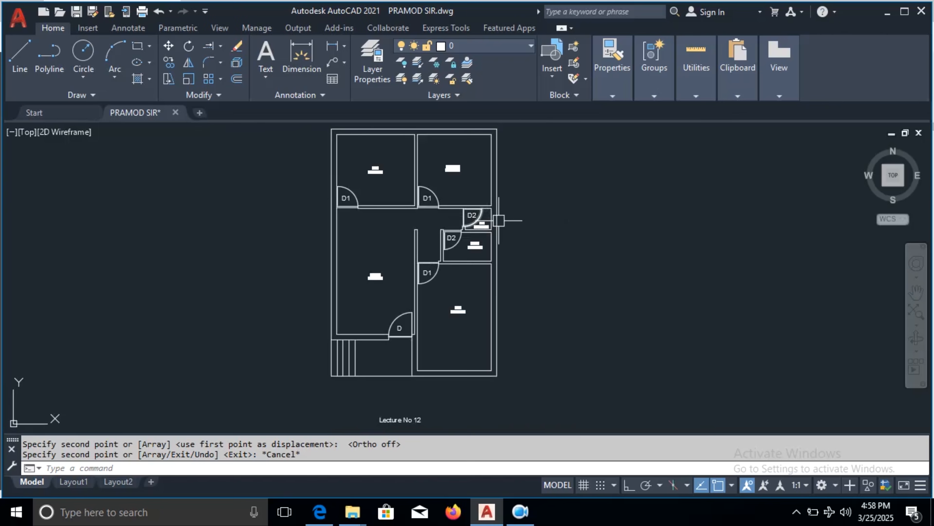